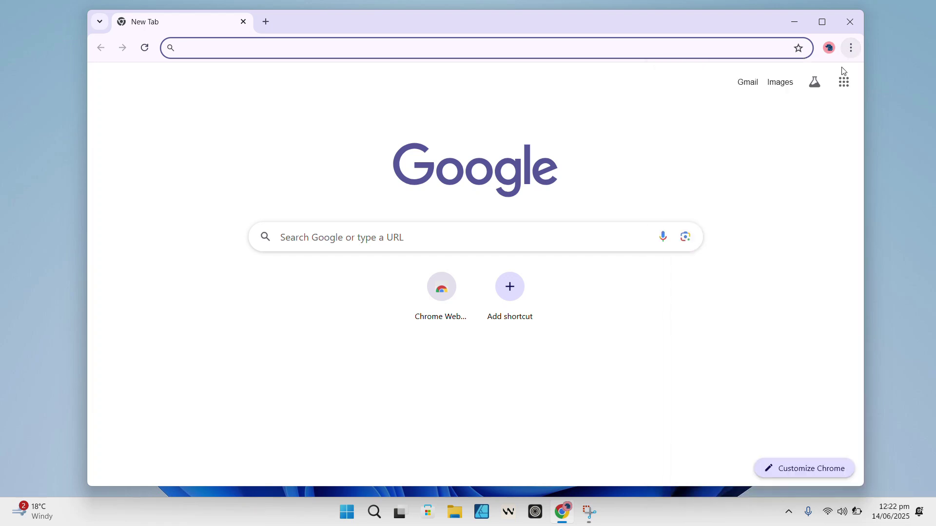
# Open the Chrome Web Store from the New Tab shortcut and scroll through its listings
pyautogui.click(429, 305)
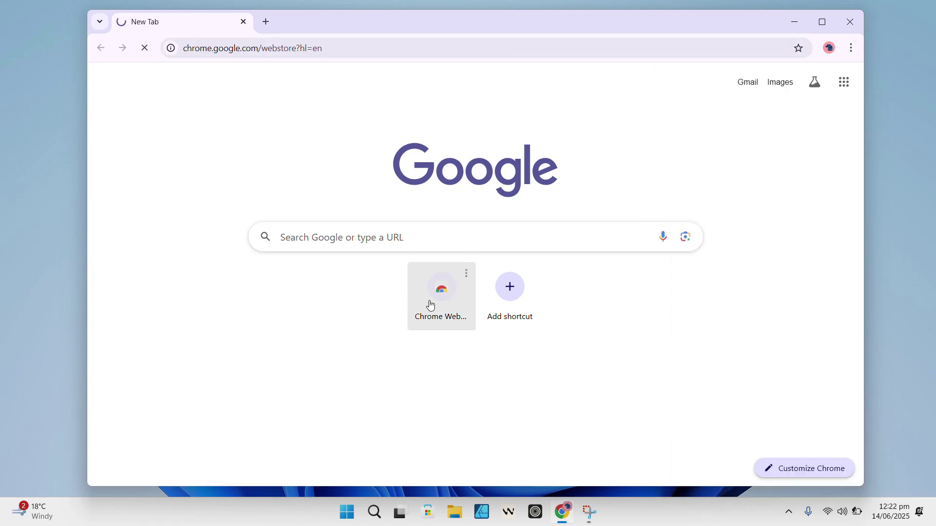
pyautogui.scroll(-4, 322, 268)
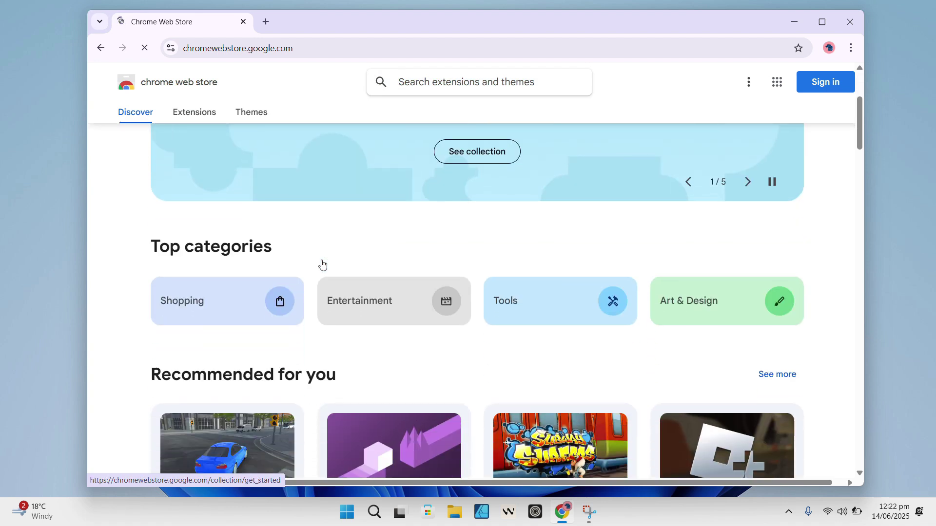
pyautogui.scroll(-1, 323, 264)
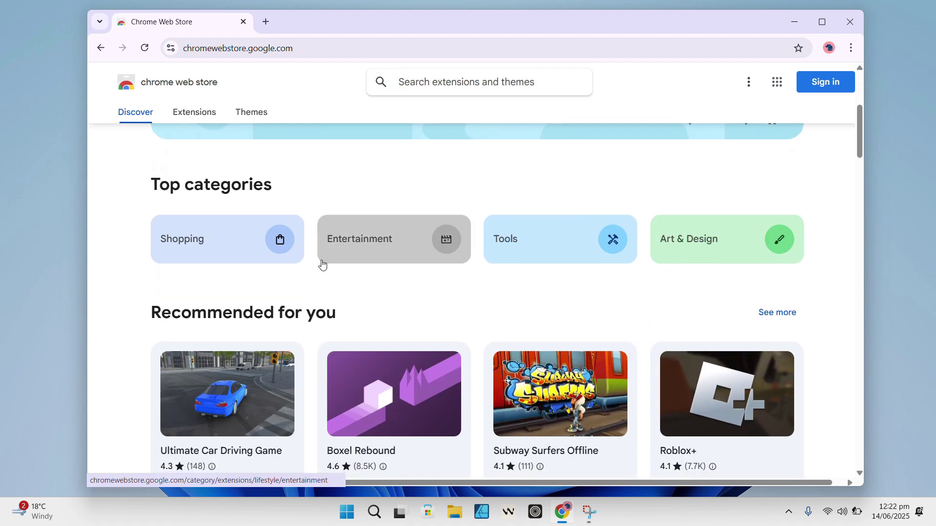
pyautogui.scroll(-1, 323, 263)
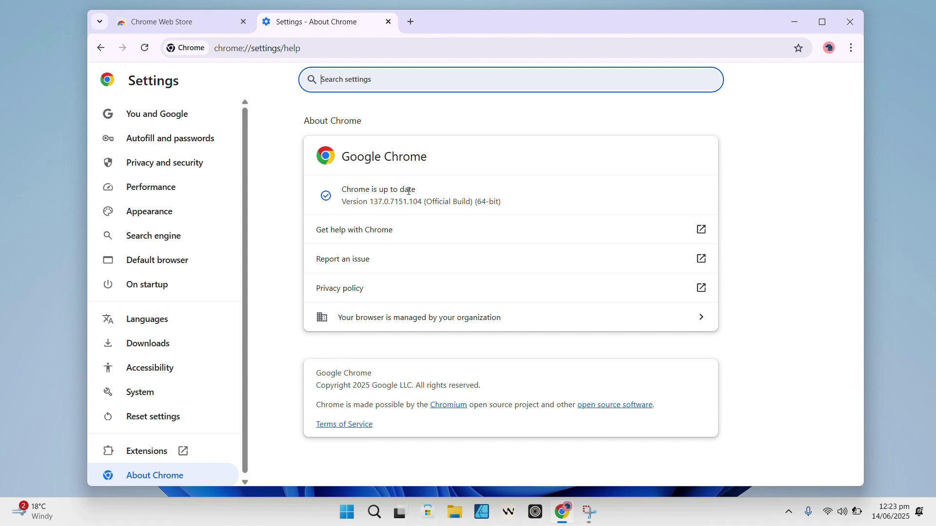
# Switch back to the Chrome Web Store tab, open the profile options, and type 'g'
pyautogui.click(207, 22)
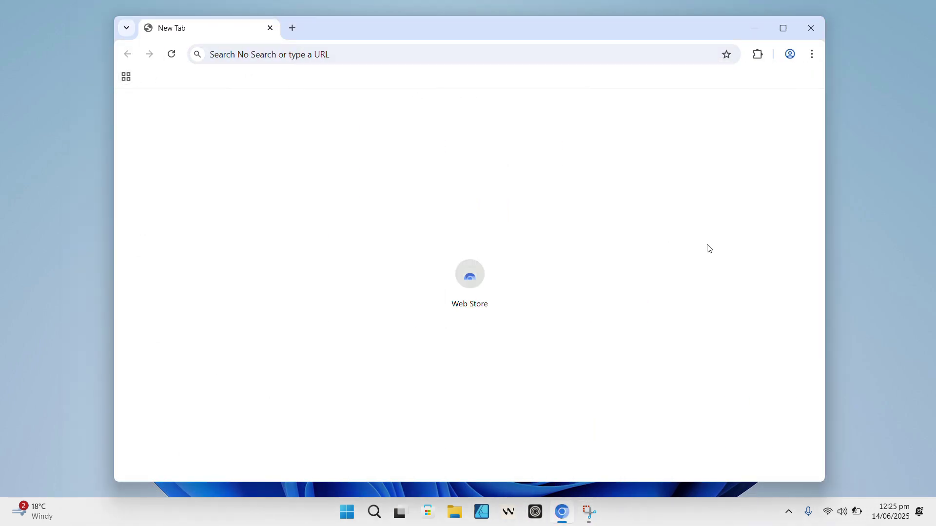
pyautogui.click(790, 54)
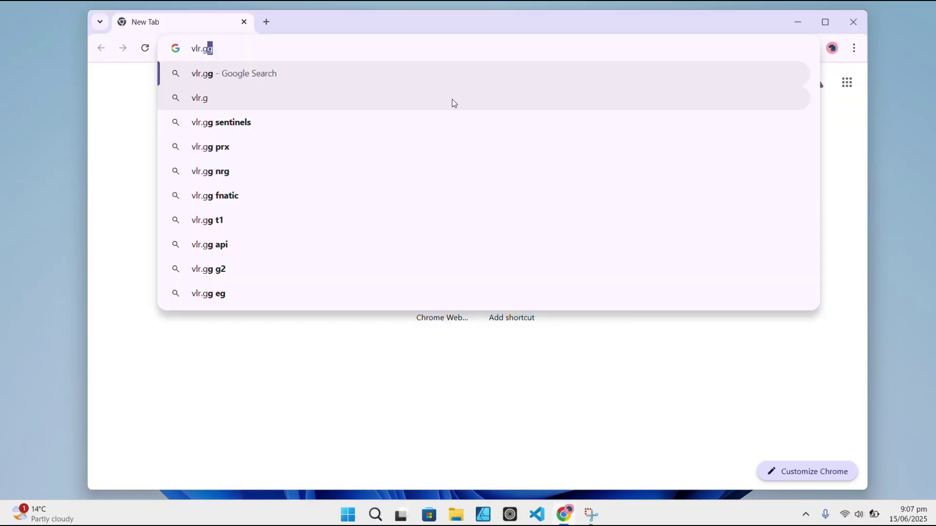
pyautogui.write('g')
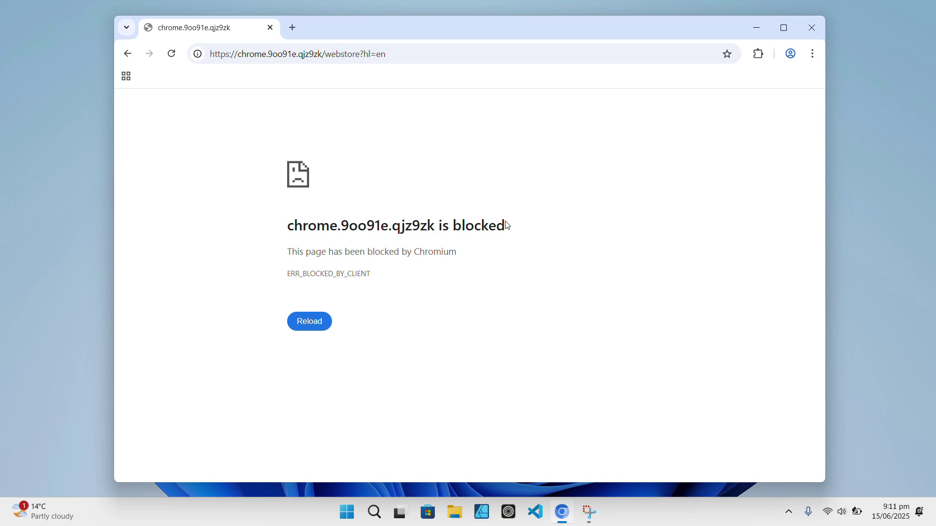
# Highlight the blocked page's heading, open About Chromium from the main menu, then the profile options
pyautogui.moveTo(508, 225); pyautogui.dragTo(287, 227)
pyautogui.click(274, 241)
pyautogui.click(812, 55)
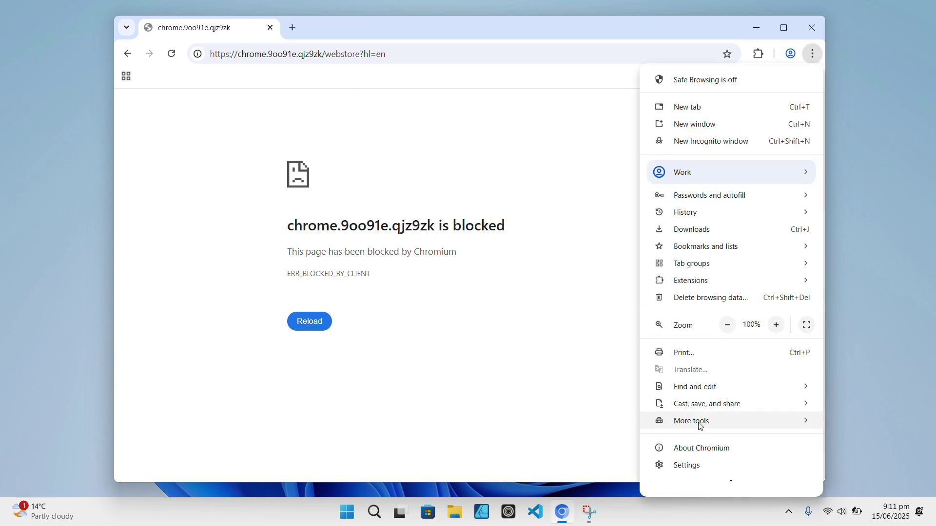
pyautogui.click(700, 449)
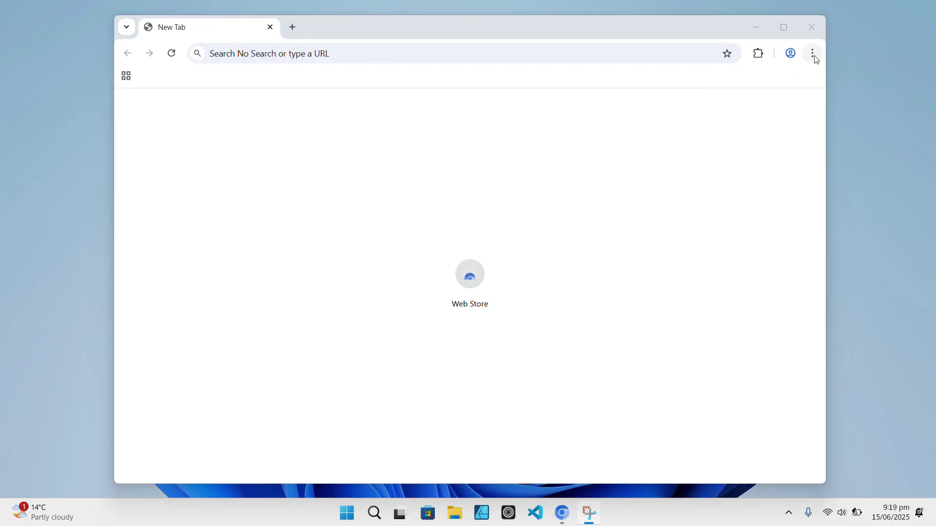
pyautogui.click(813, 54)
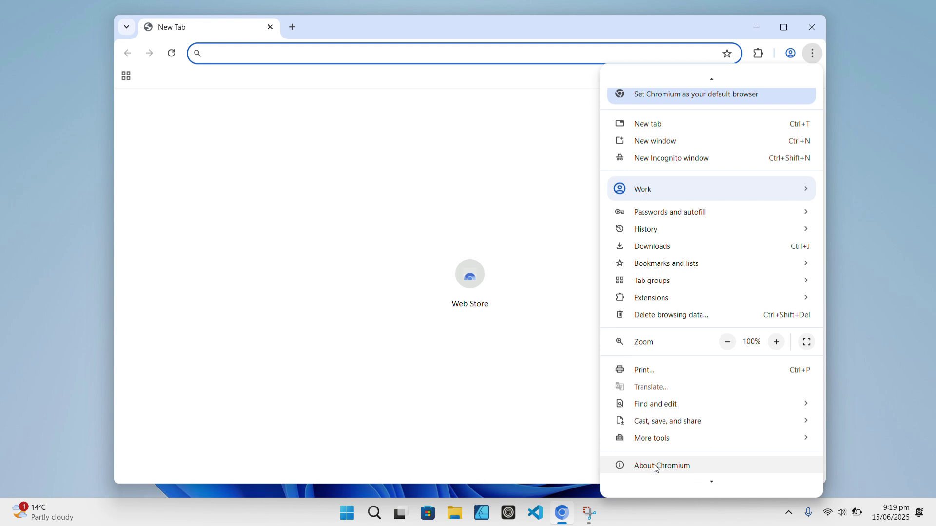
pyautogui.click(656, 468)
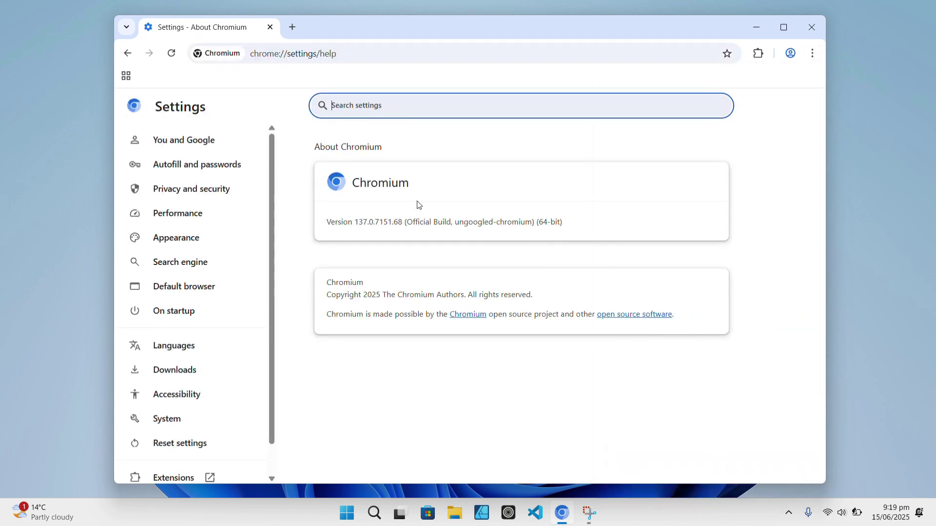
pyautogui.click(792, 54)
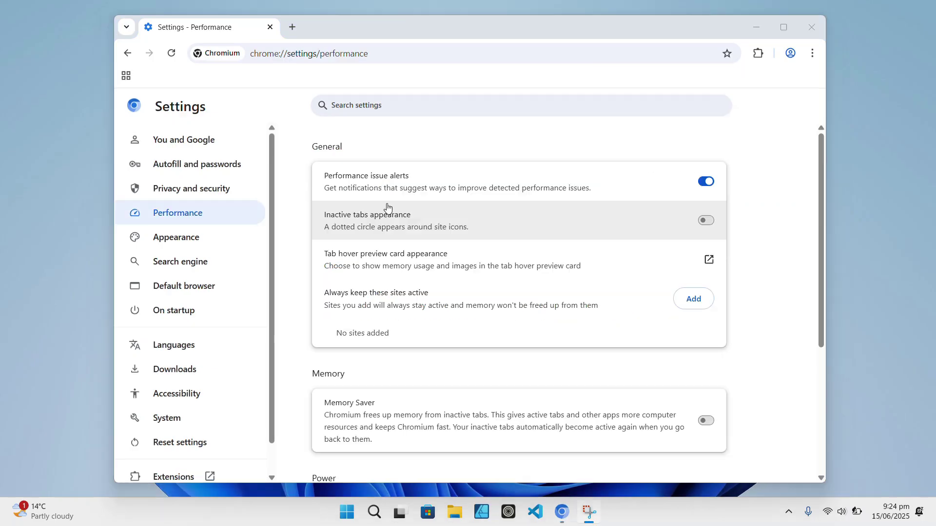
# Review the Appearance, Search engine and Default browser sections of Settings
pyautogui.click(189, 240)
pyautogui.scroll(-2, 315, 254)
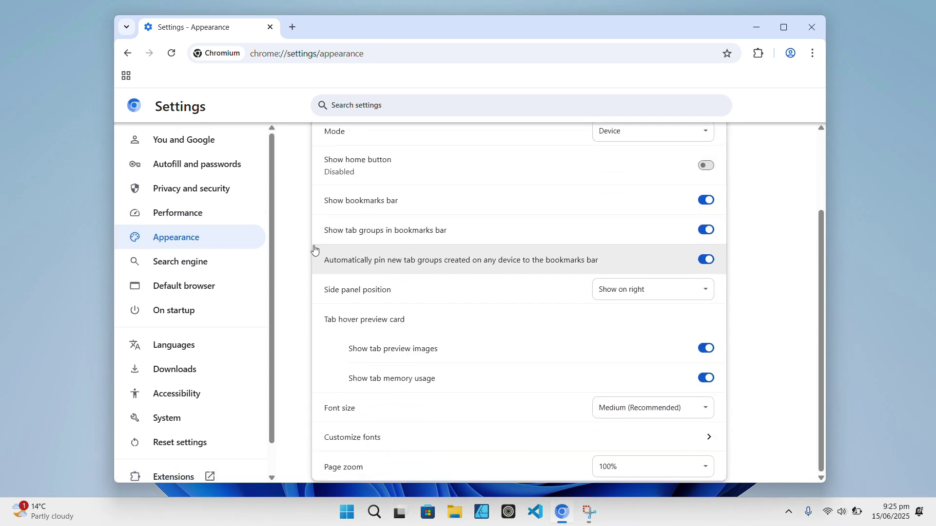
pyautogui.click(203, 260)
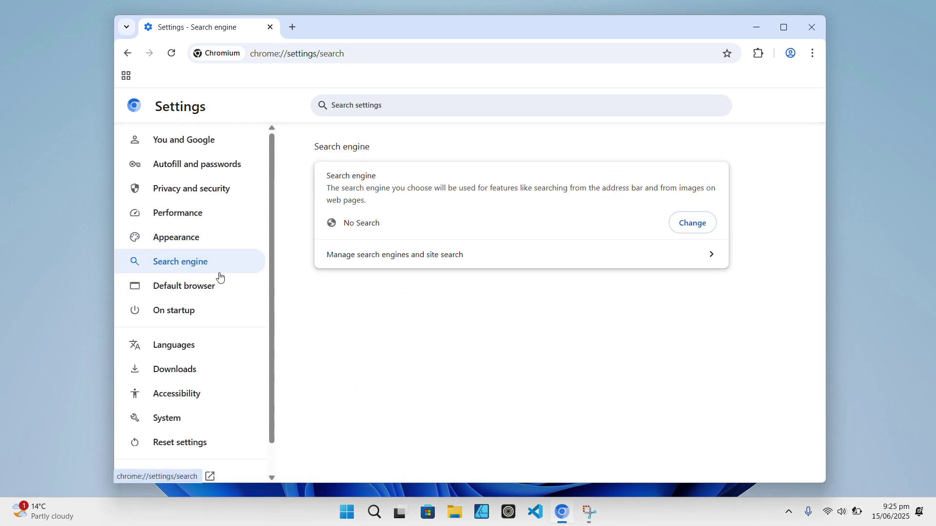
pyautogui.click(228, 290)
pyautogui.scroll(-1, 228, 288)
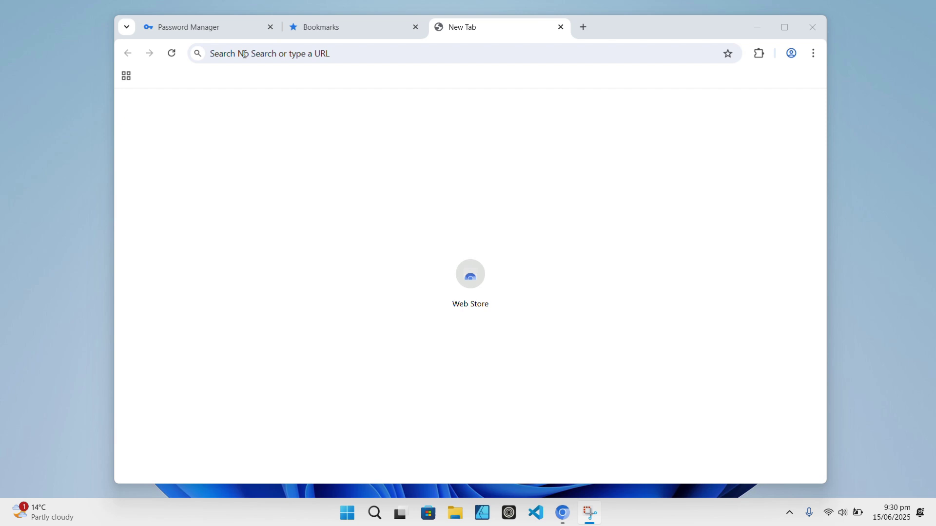
# Look at the Password Manager and Bookmarks pages, then check why Safe Browsing is off
pyautogui.click(219, 28)
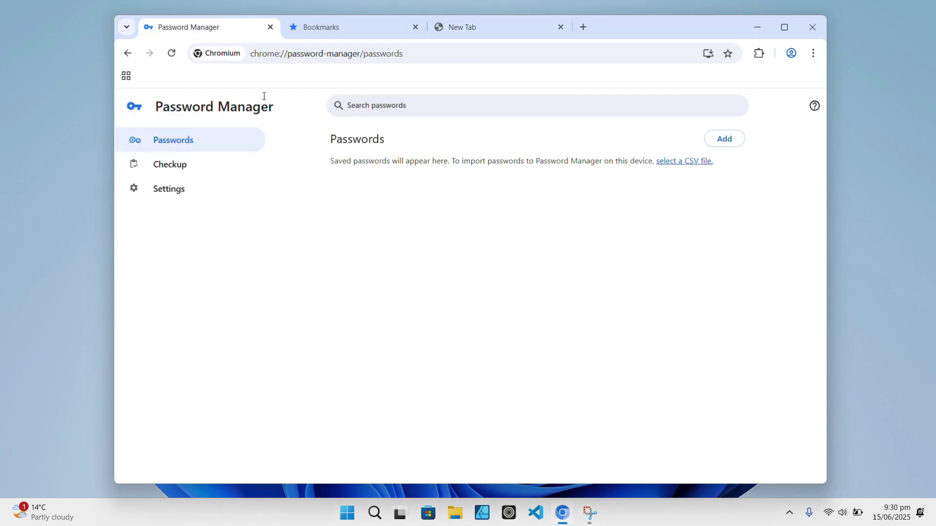
pyautogui.click(314, 34)
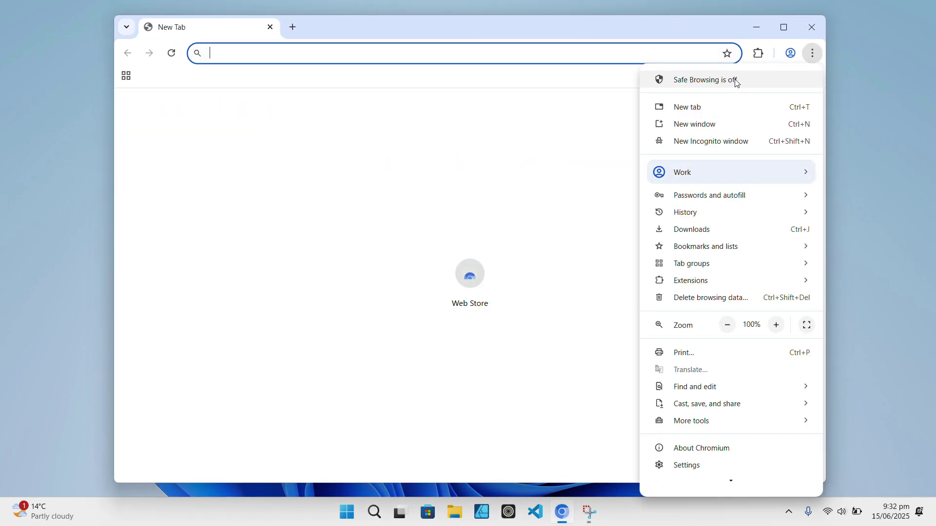
pyautogui.click(718, 81)
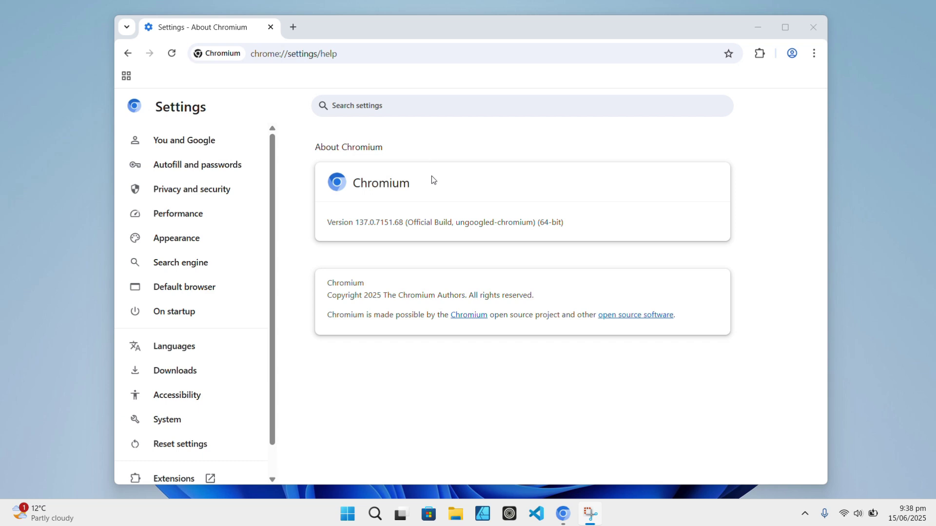
# Open the main menu and replace the address bar text with 'youtu'
pyautogui.hotkey('alt', 'f')
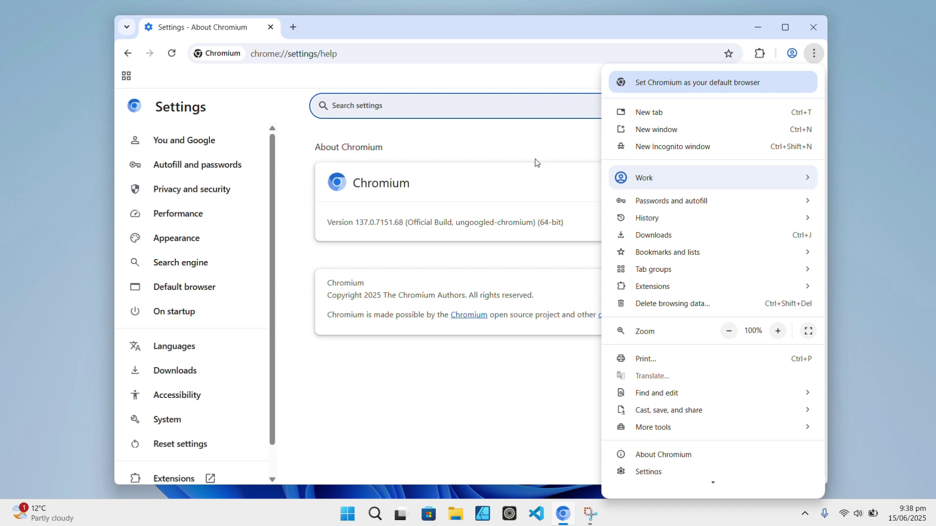
pyautogui.write('l')
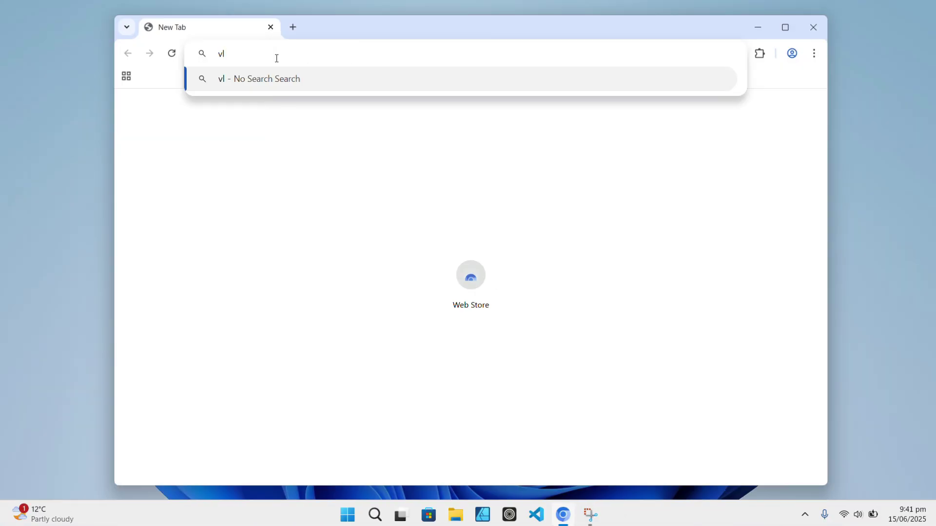
pyautogui.write('r')
pyautogui.hotkey('ctrl', 'a')
pyautogui.write('youtu')
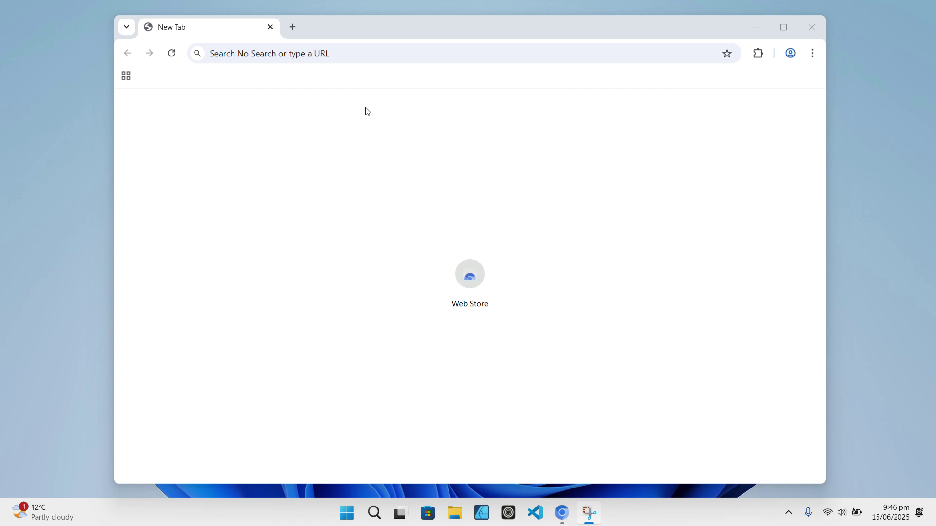
# Open the Web Store shortcut from the new tab page and select the blocked message
pyautogui.click(318, 53)
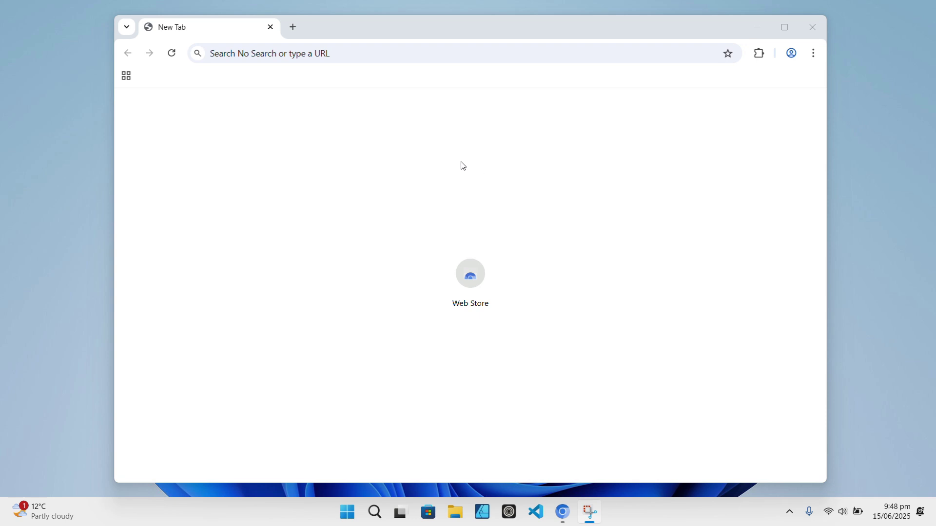
pyautogui.click(444, 267)
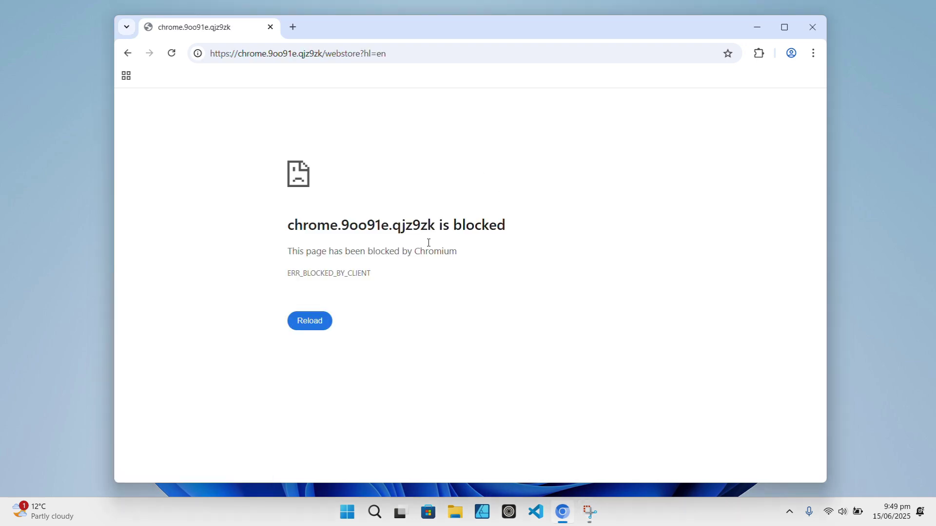
pyautogui.moveTo(287, 230); pyautogui.dragTo(516, 236)
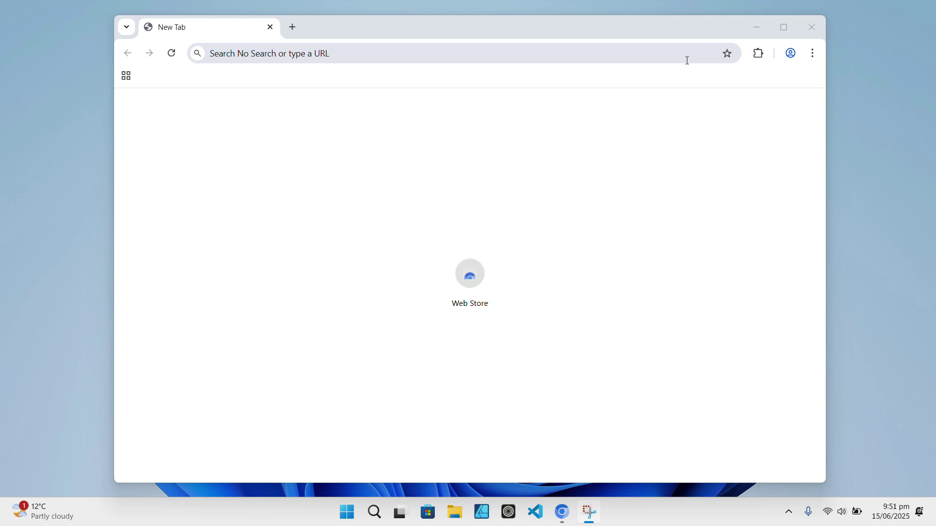
# Open About Chromium and highlight the installed version 137.0.7151.68
pyautogui.click(813, 53)
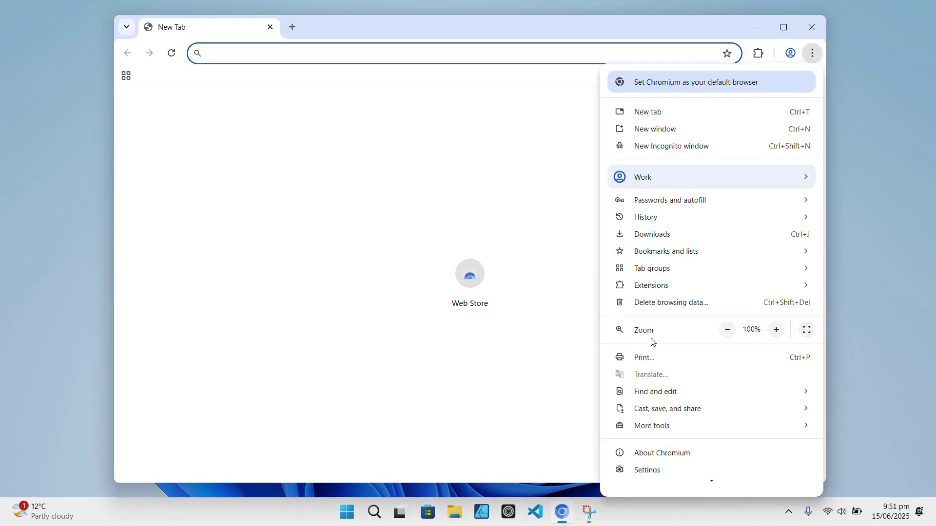
pyautogui.click(658, 453)
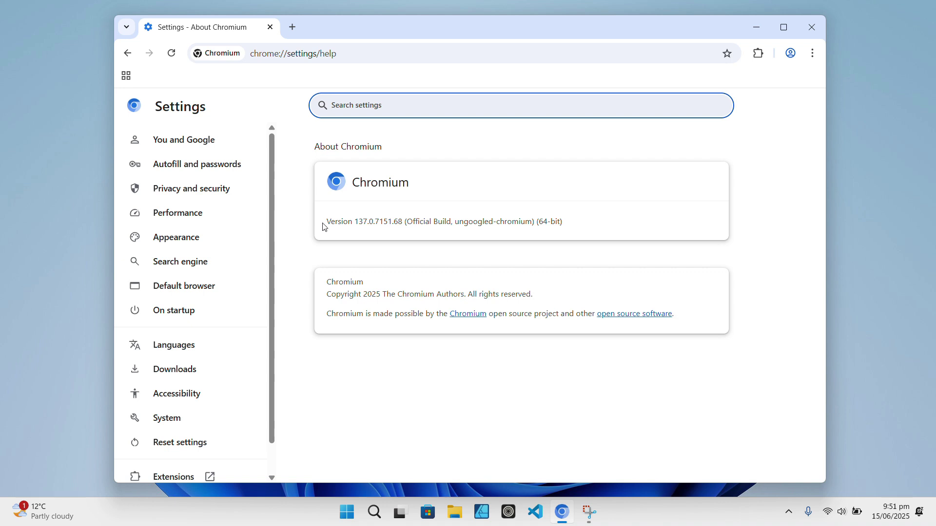
pyautogui.moveTo(324, 225); pyautogui.dragTo(334, 223)
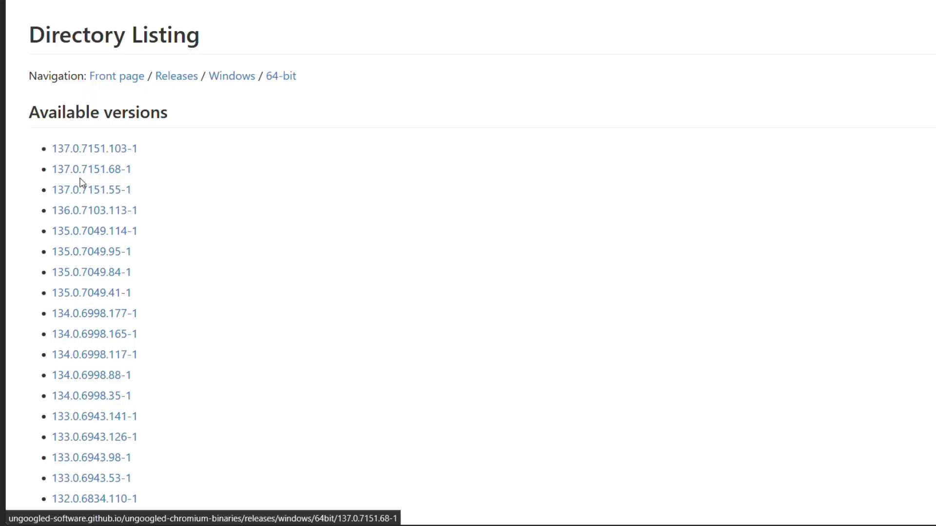
pyautogui.scroll(-3, 82, 195)
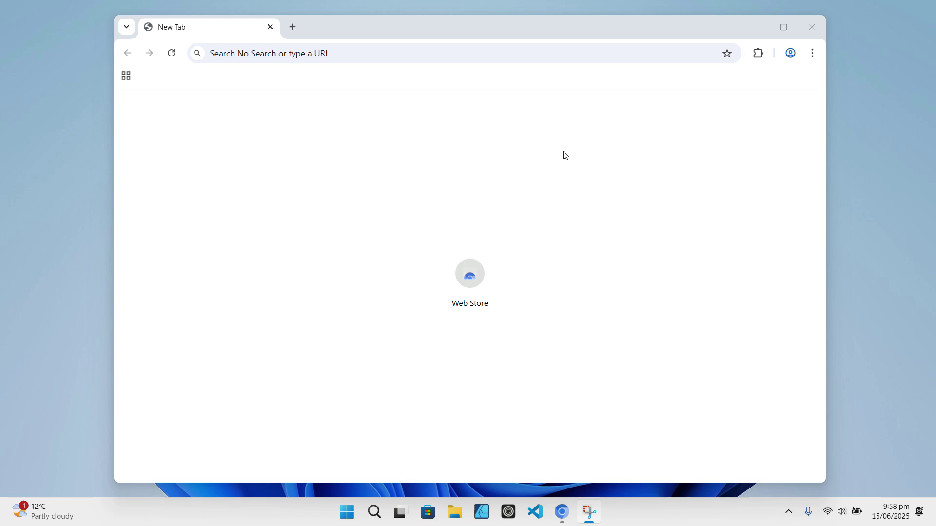
# Go from the Extensions menu to the full extensions management page
pyautogui.click(758, 54)
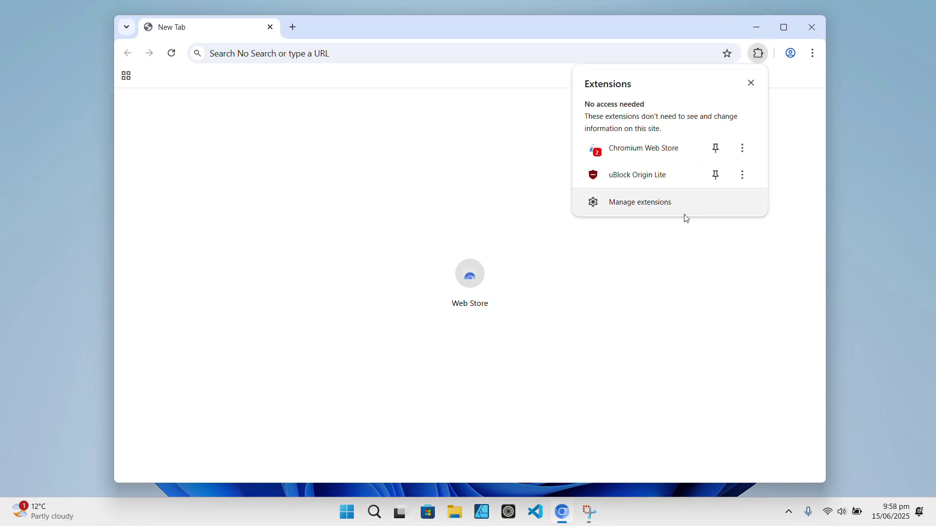
pyautogui.click(685, 212)
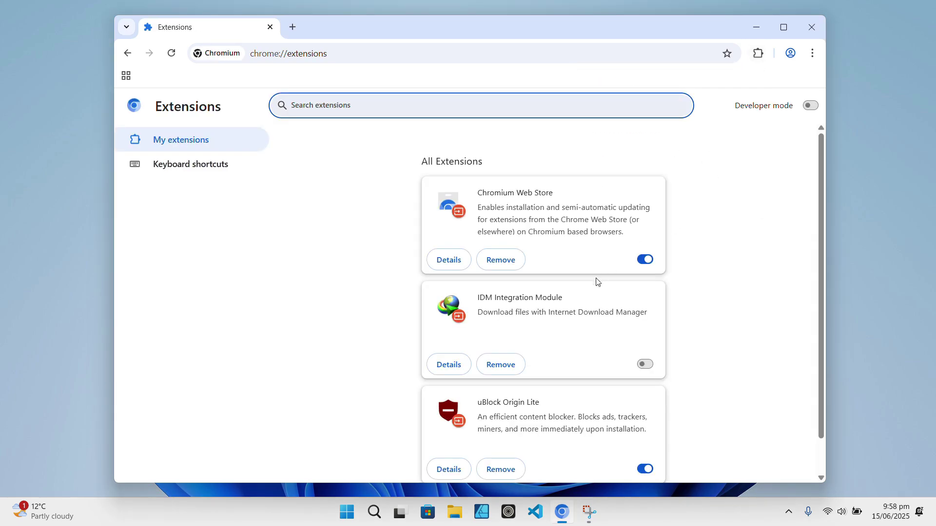
pyautogui.scroll(-1, 598, 281)
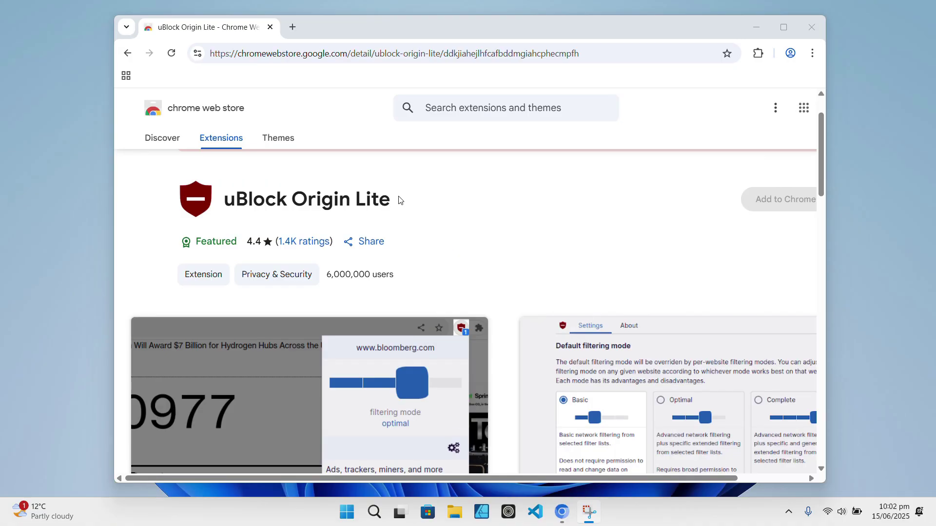
# Open the uBlock Origin Lite popup and try changing its filtering mode
pyautogui.click(758, 53)
pyautogui.click(672, 176)
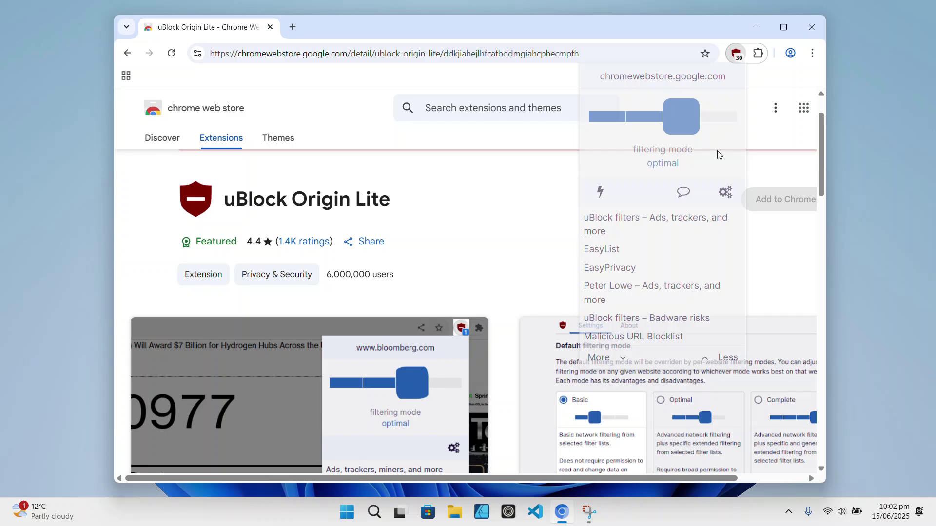
pyautogui.moveTo(684, 118)
pyautogui.mouseDown()
pyautogui.moveTo(658, 119)
pyautogui.moveTo(672, 119)
pyautogui.mouseUp()
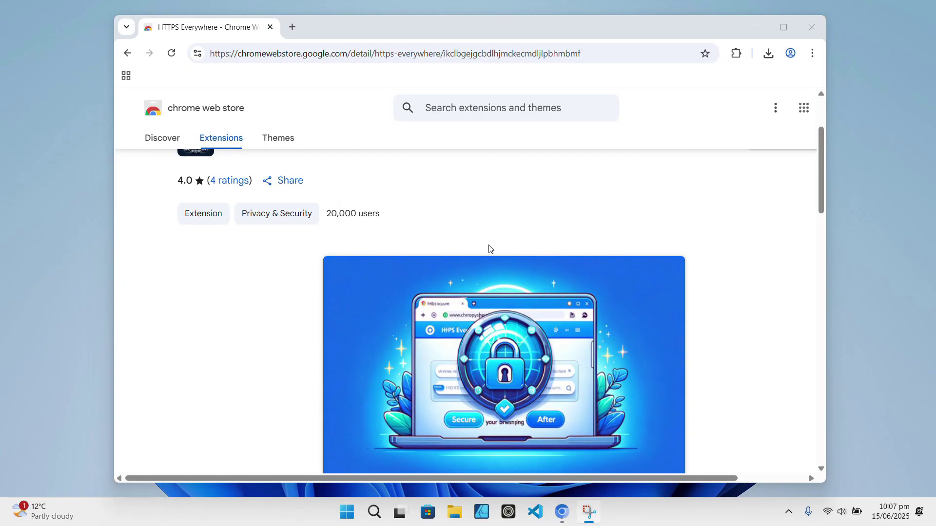
pyautogui.scroll(2, 494, 271)
pyautogui.scroll(-2, 494, 274)
# Open the HTTPS Everywhere popup and view the Decentraleyes What's New and options pages
pyautogui.click(736, 53)
pyautogui.click(653, 182)
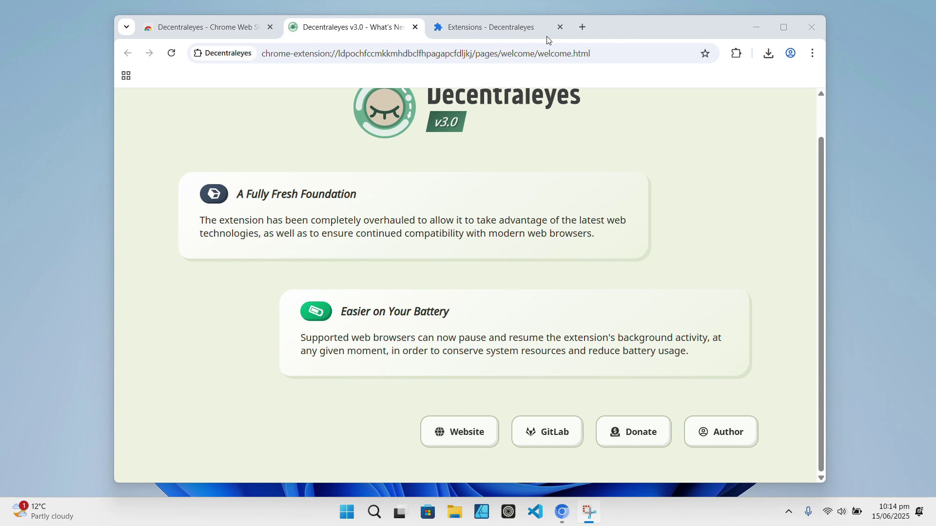
pyautogui.click(546, 36)
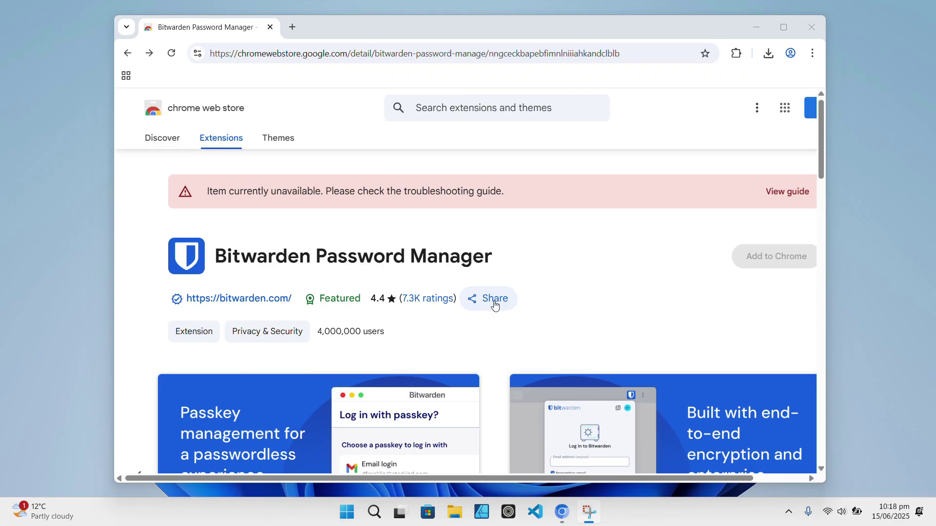
# Browse the Bitwarden store page screenshots, including autofill logins and passkey management
pyautogui.scroll(-1, 495, 304)
pyautogui.scroll(-3, 495, 305)
pyautogui.click(404, 434)
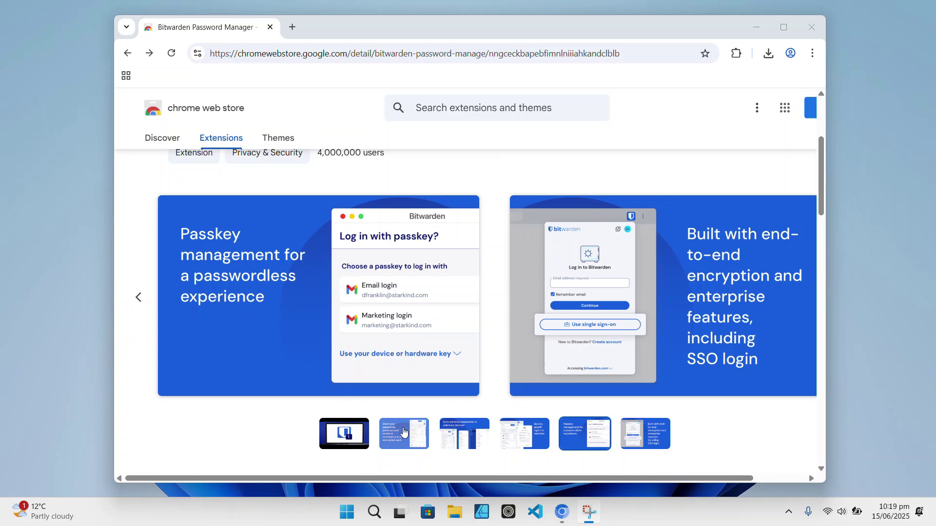
pyautogui.click(447, 437)
pyautogui.click(500, 434)
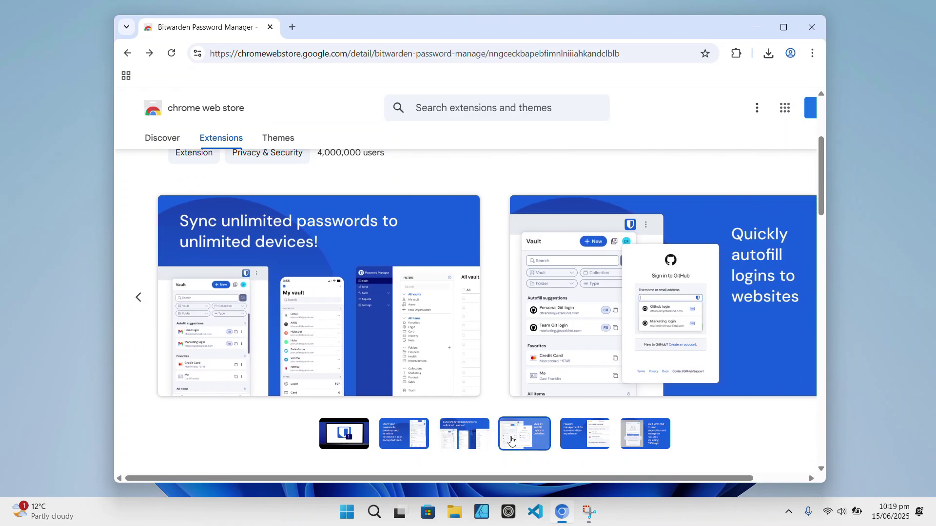
pyautogui.click(585, 439)
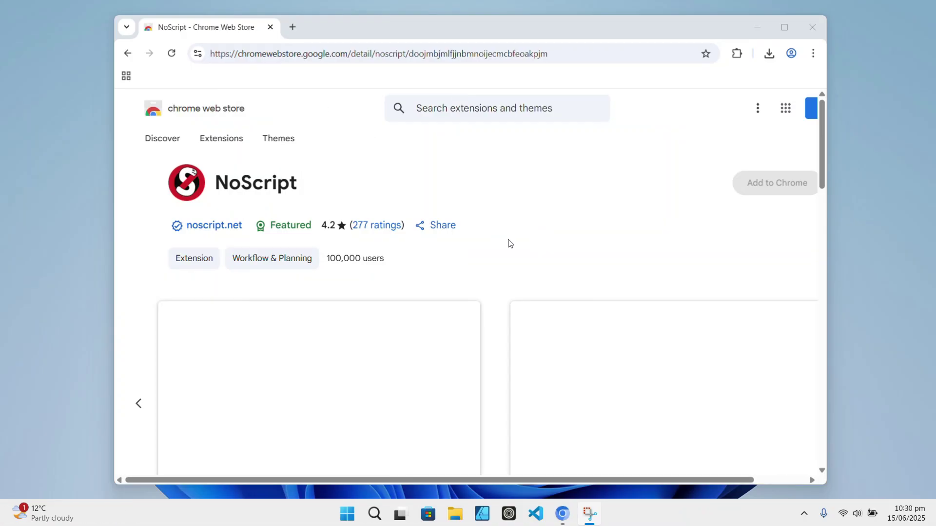
pyautogui.scroll(-7, 510, 244)
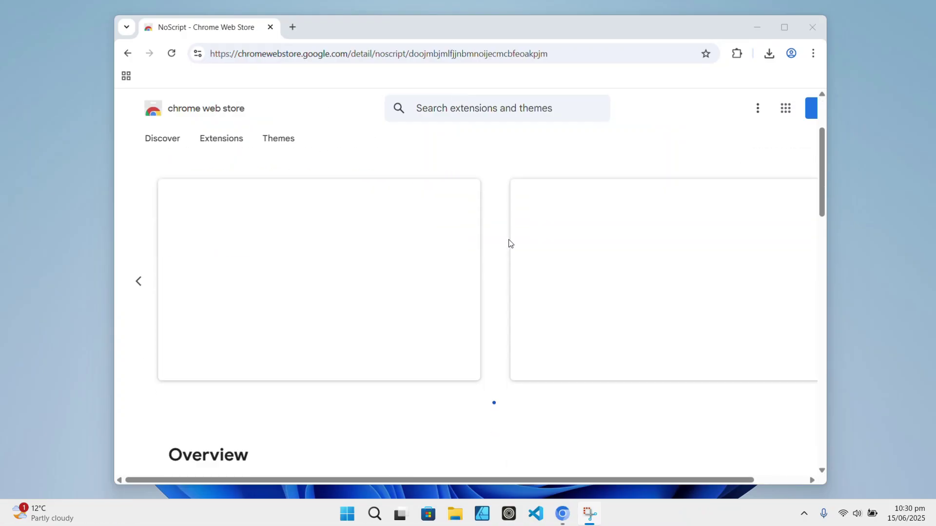
# Reopen the installed extensions list and bring the browser window to the front
pyautogui.click(737, 53)
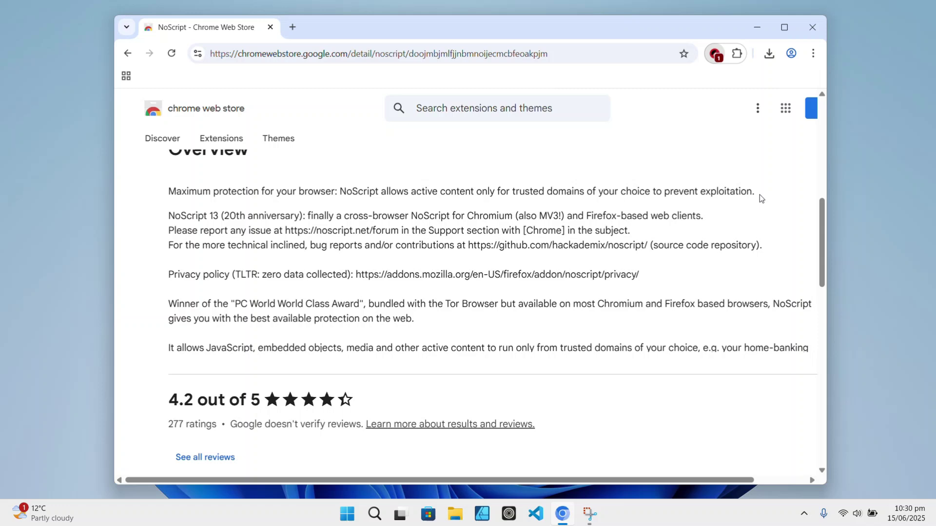
pyautogui.scroll(1, 762, 199)
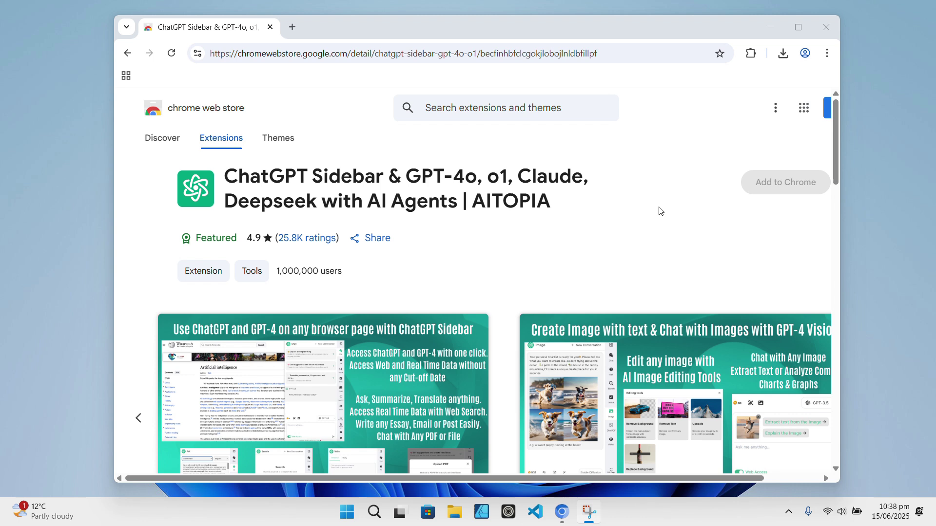
pyautogui.click(764, 187)
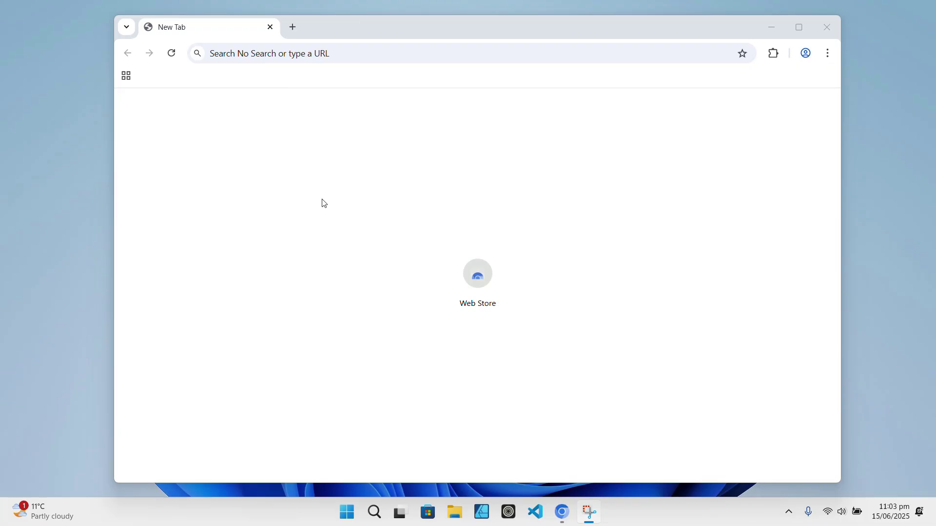
# Set chrome://flags/#extension-mime-request-handling to Always prompt for install and relaunch Chromium
pyautogui.write('chrome://flags/#extension-mime-request-handling')
pyautogui.press('Return')
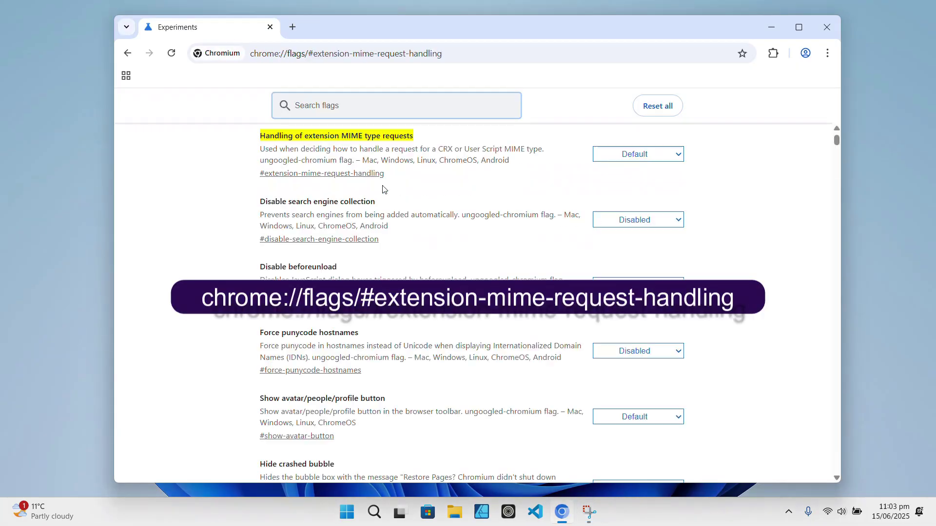
pyautogui.scroll(1, 325, 149)
pyautogui.moveTo(260, 174); pyautogui.dragTo(517, 172)
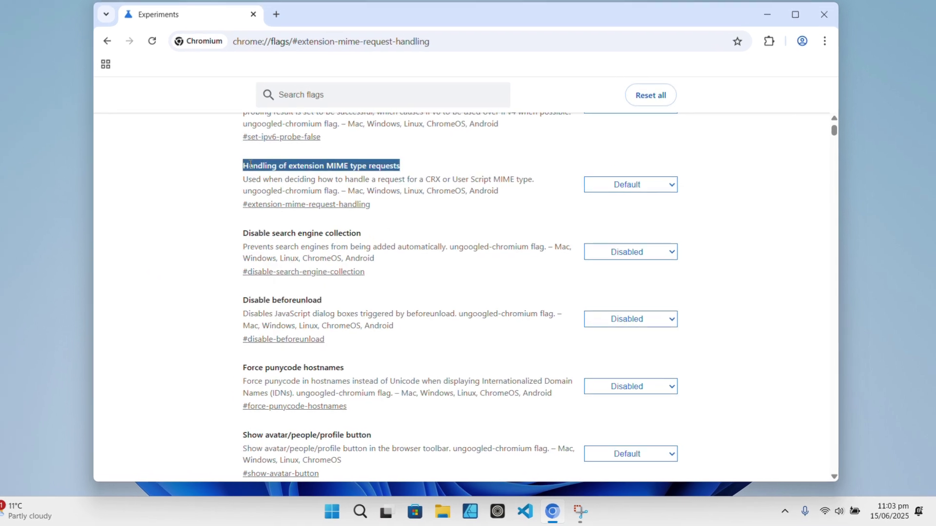
pyautogui.click(607, 169)
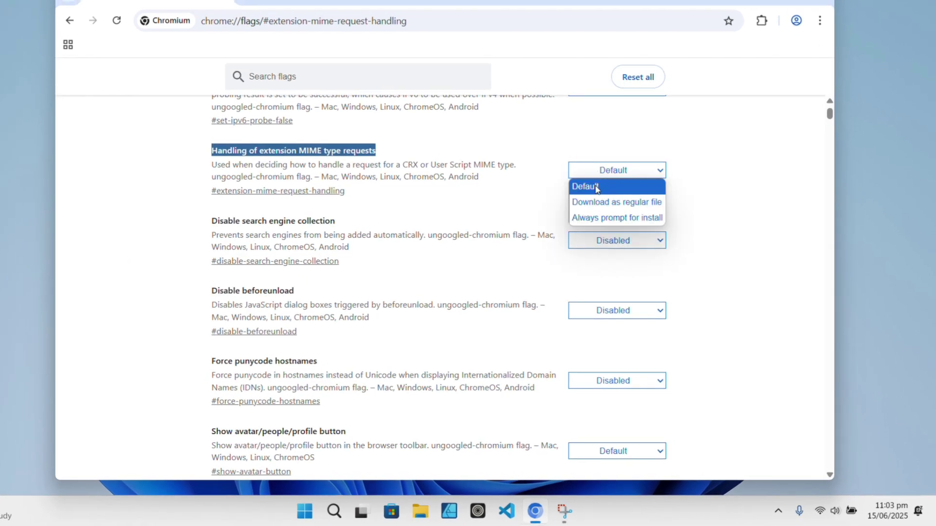
pyautogui.click(583, 218)
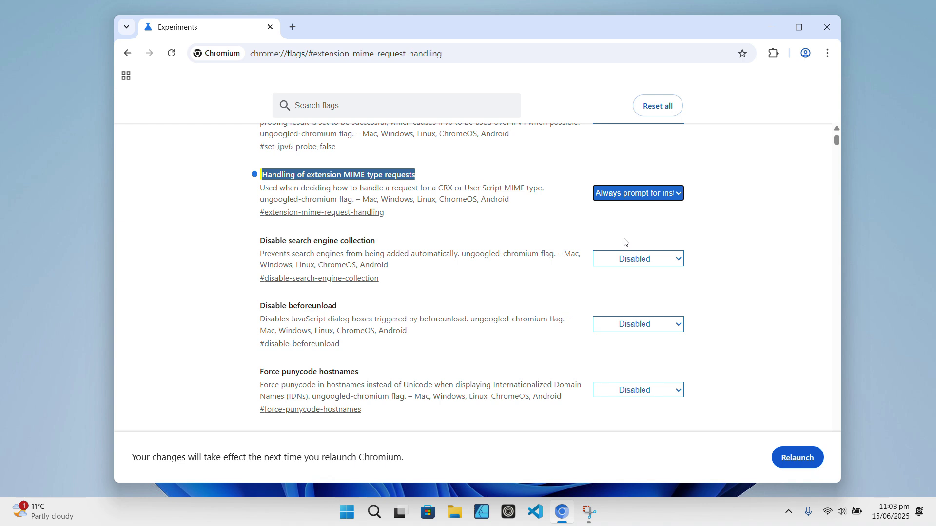
pyautogui.click(799, 457)
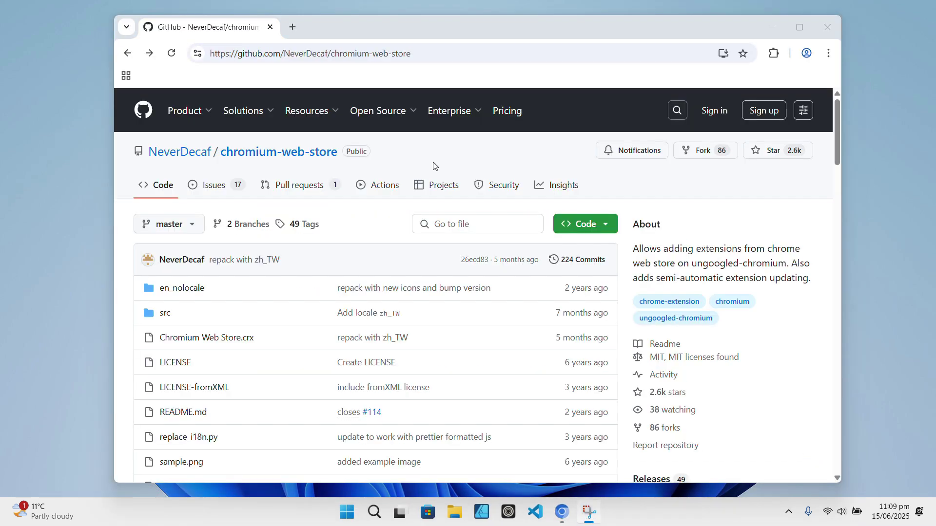
# Open the 1.5.4.3 release and add Chromium.Web.Store.crx as an extension
pyautogui.scroll(-5, 444, 188)
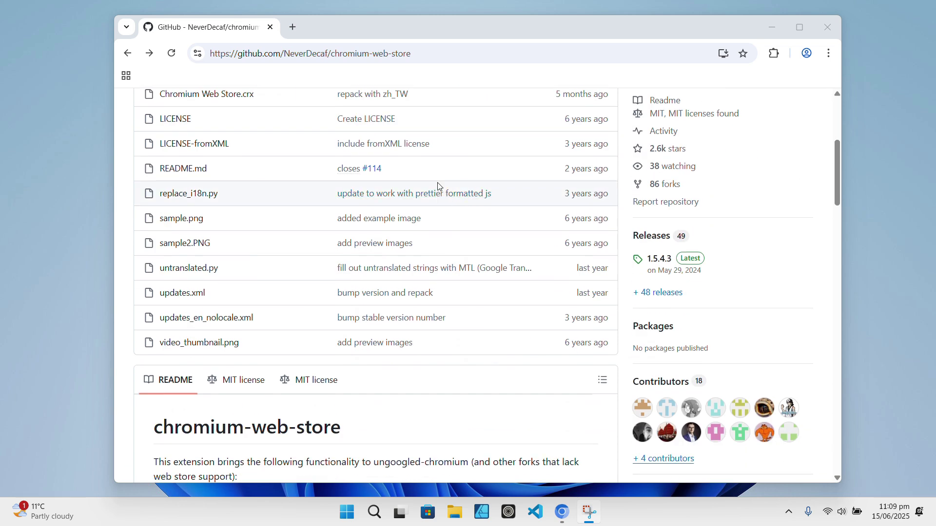
pyautogui.click(659, 259)
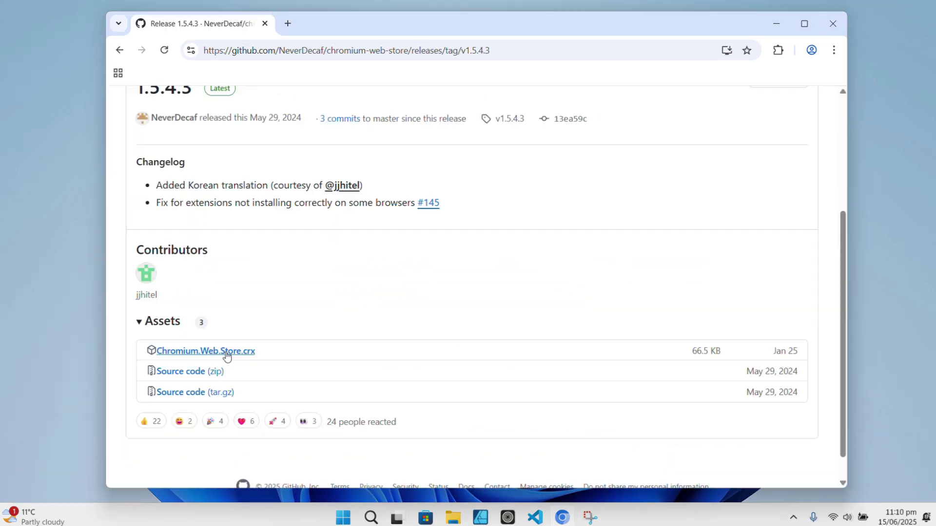
pyautogui.click(199, 372)
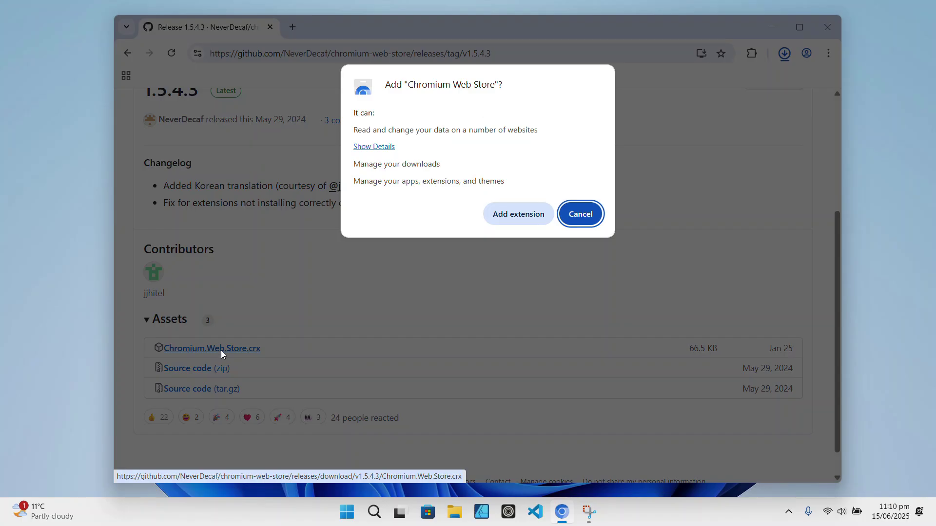
pyautogui.click(516, 220)
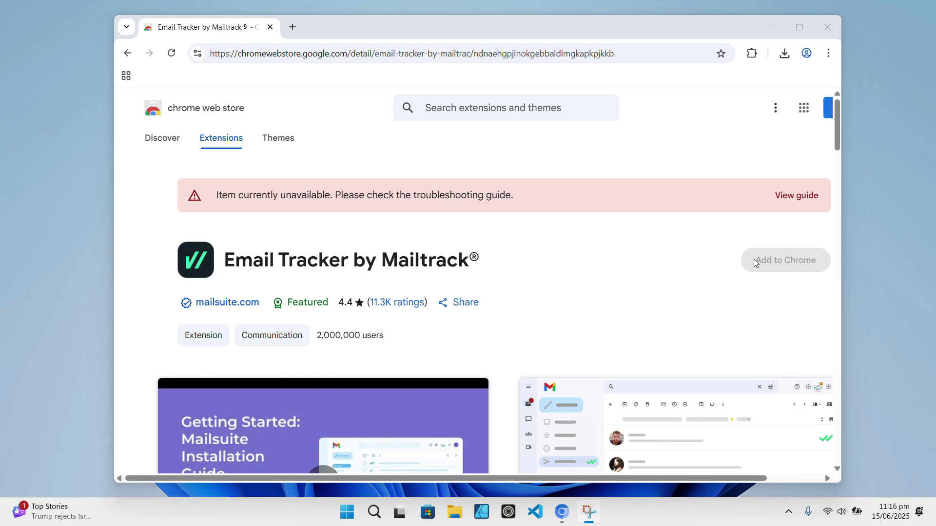
# Add Email Tracker by Mailtrack via the page's Add to Chromium option and confirm
pyautogui.scroll(-3, 707, 234)
pyautogui.rightClick(629, 190)
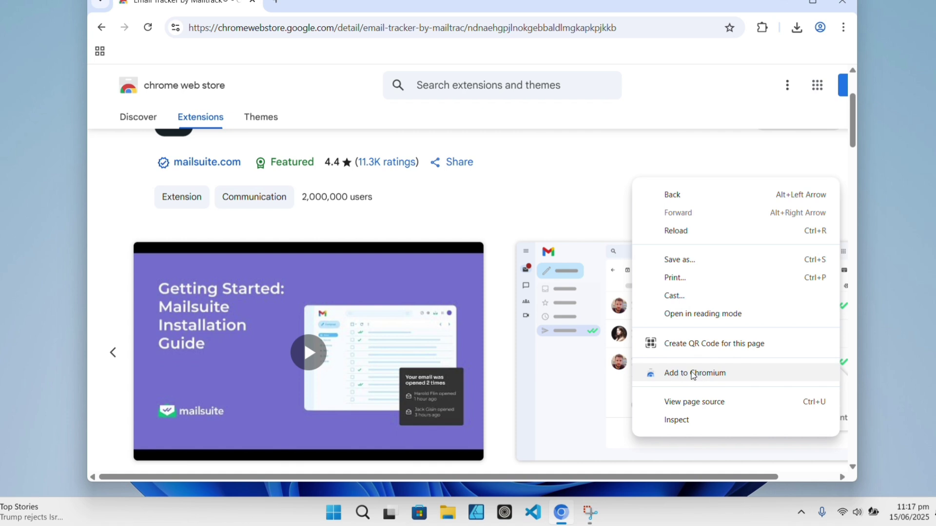
pyautogui.click(694, 374)
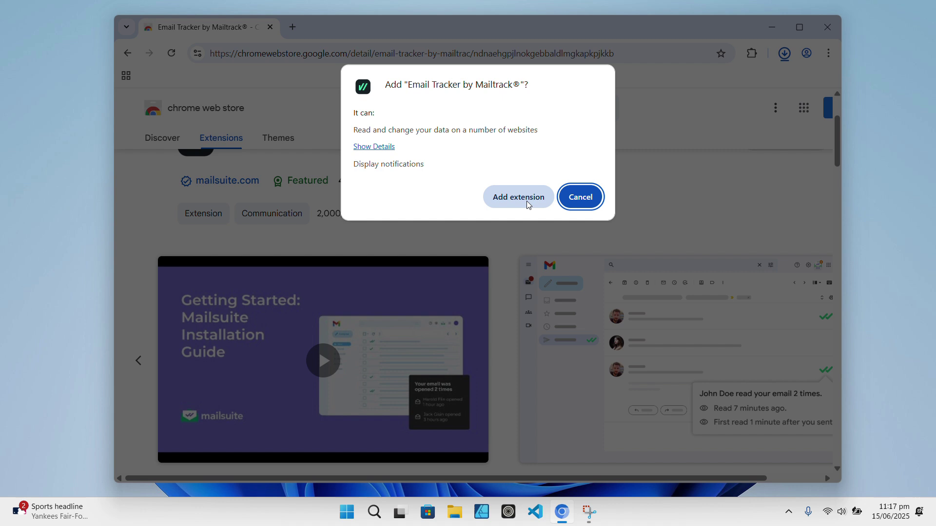
pyautogui.click(527, 201)
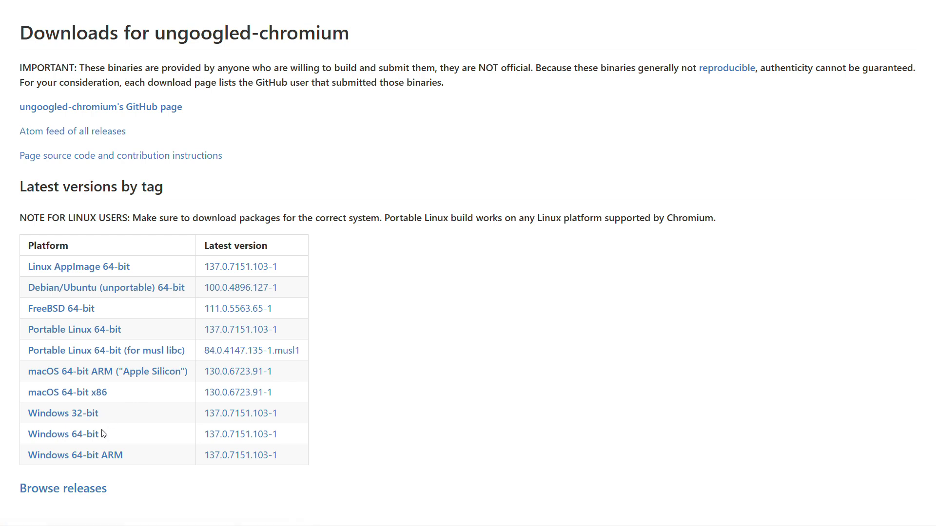
# Open the Windows 64-bit 137.0.7151.103-1 build page, then open and dismiss the main menu
pyautogui.click(69, 439)
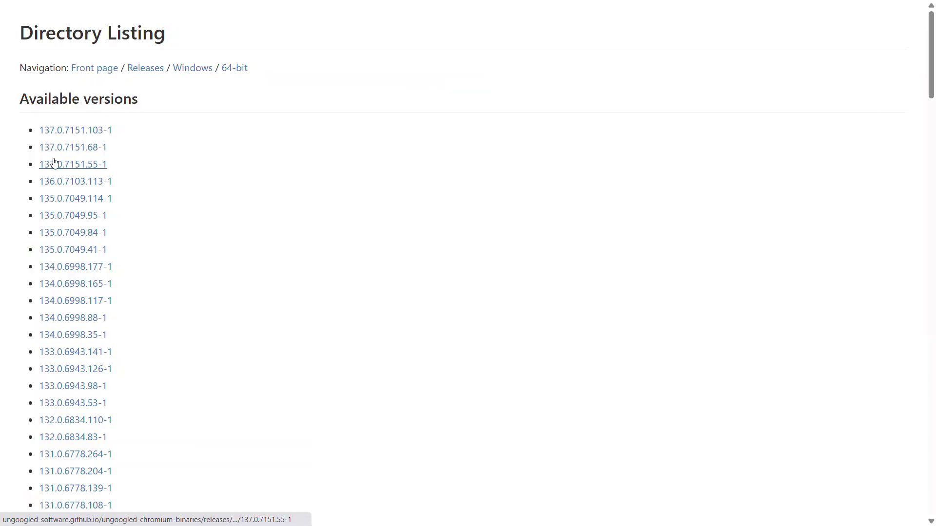
pyautogui.click(74, 130)
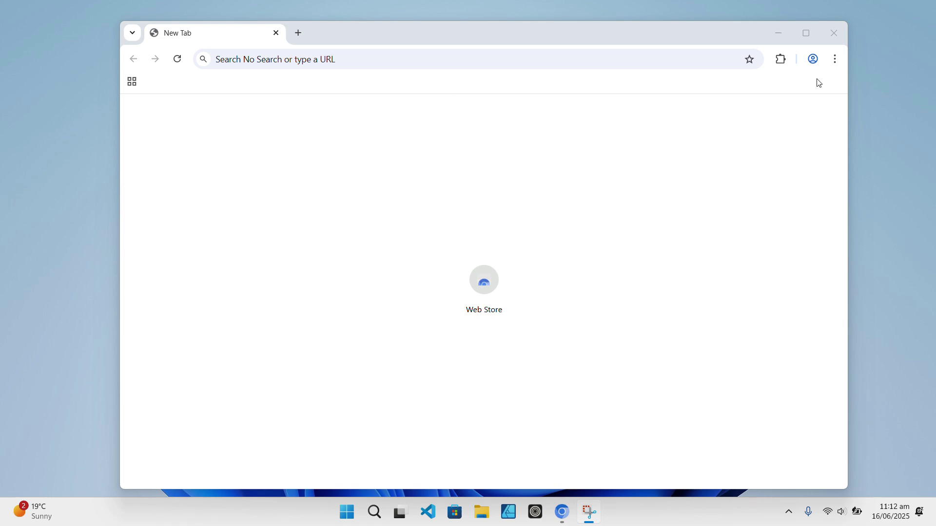
pyautogui.click(835, 59)
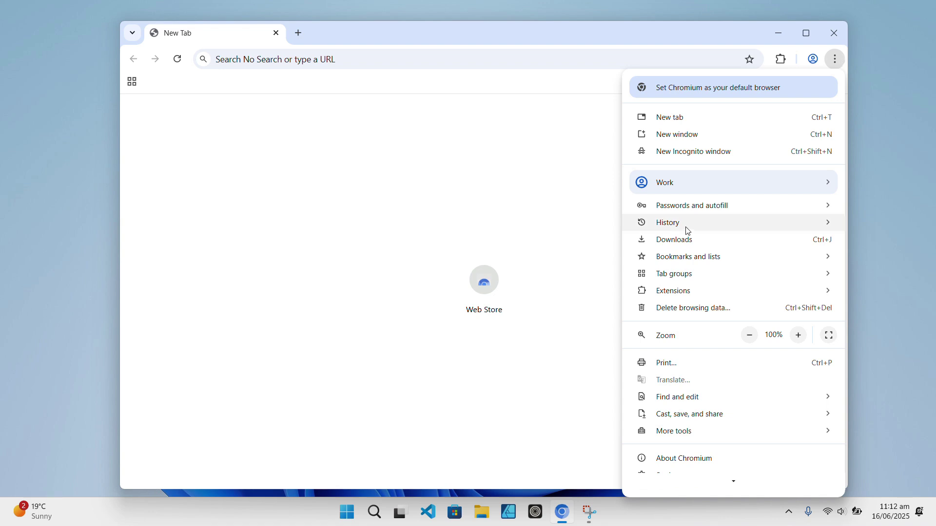
pyautogui.click(545, 187)
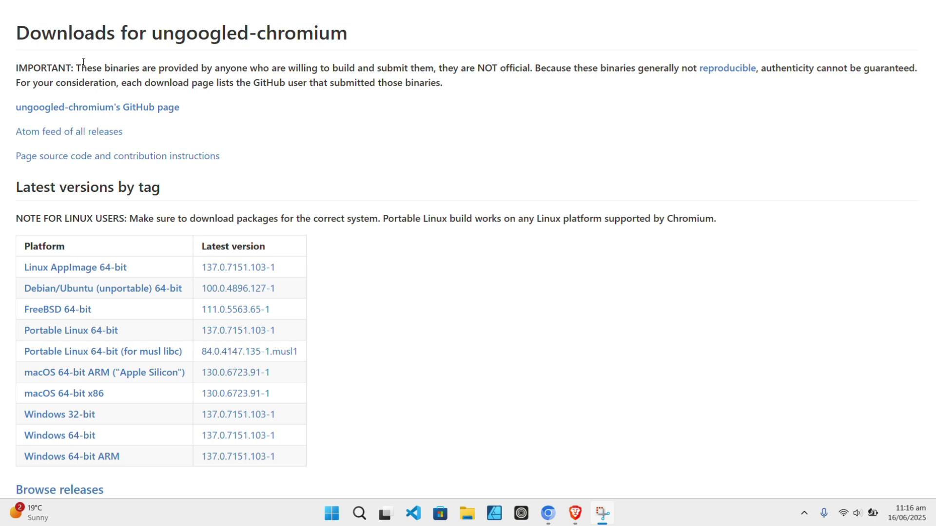
# Highlight the IMPORTANT notice about unofficial binaries, then dismiss the download manager popup
pyautogui.moveTo(73, 69); pyautogui.dragTo(449, 86)
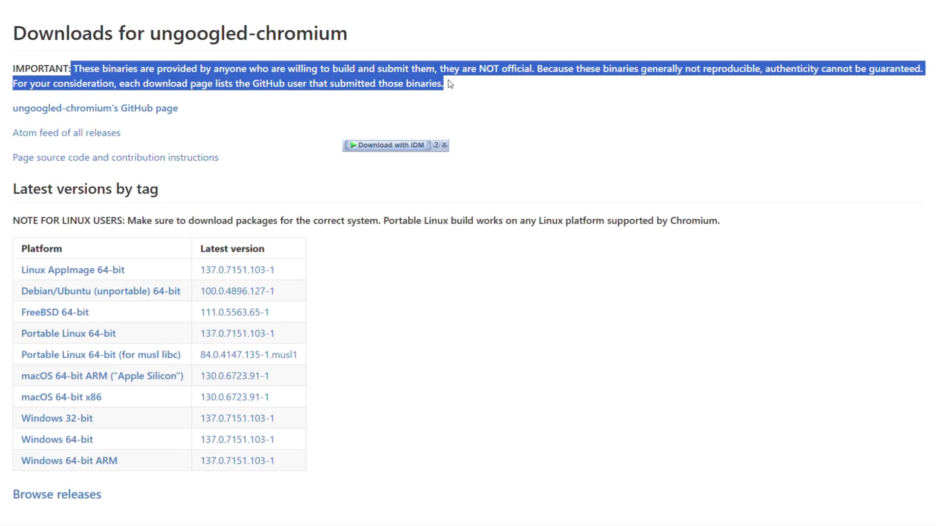
pyautogui.click(445, 145)
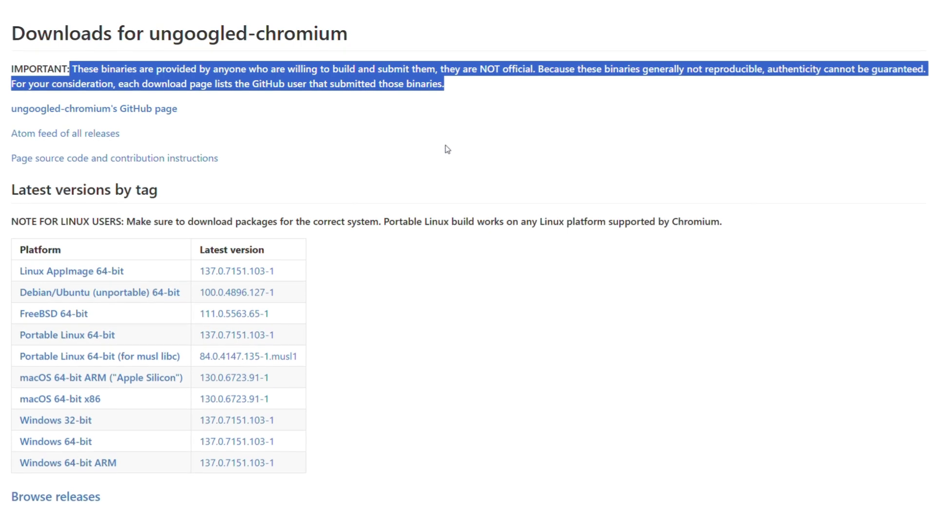
pyautogui.click(404, 138)
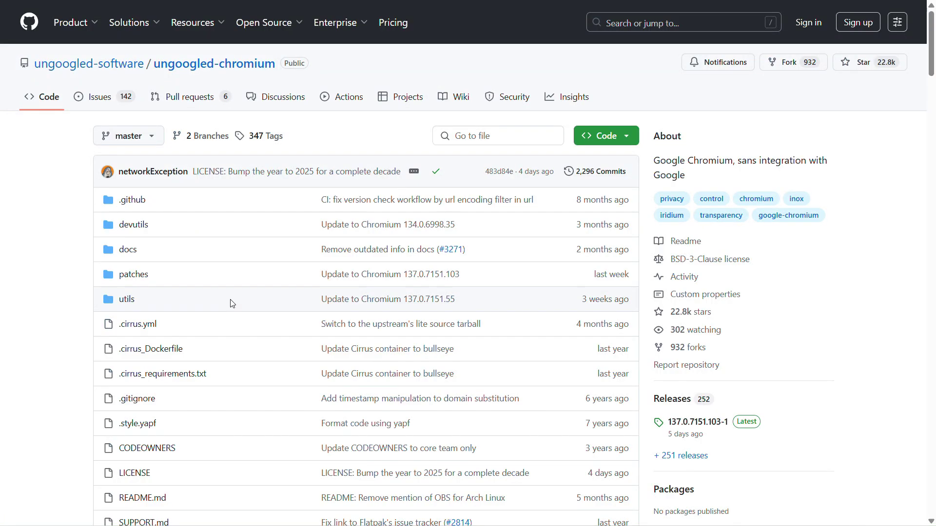
# Show the clone and download options under the ungoogled-chromium GitHub repository's Code button
pyautogui.scroll(-3, 230, 302)
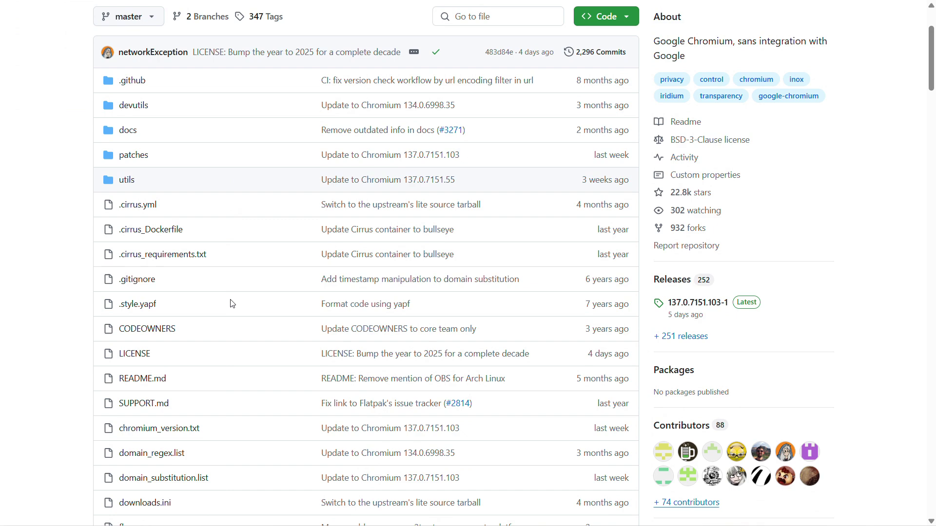
pyautogui.scroll(3, 230, 303)
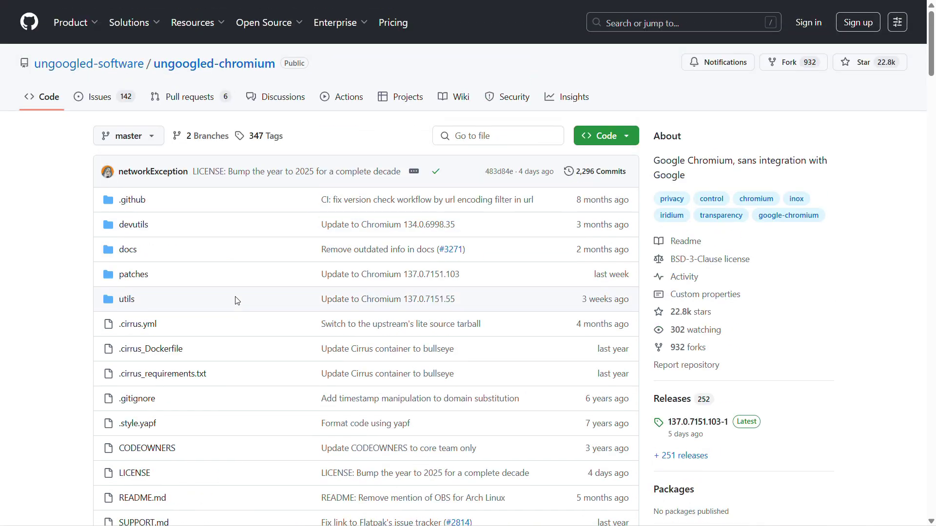
pyautogui.click(597, 138)
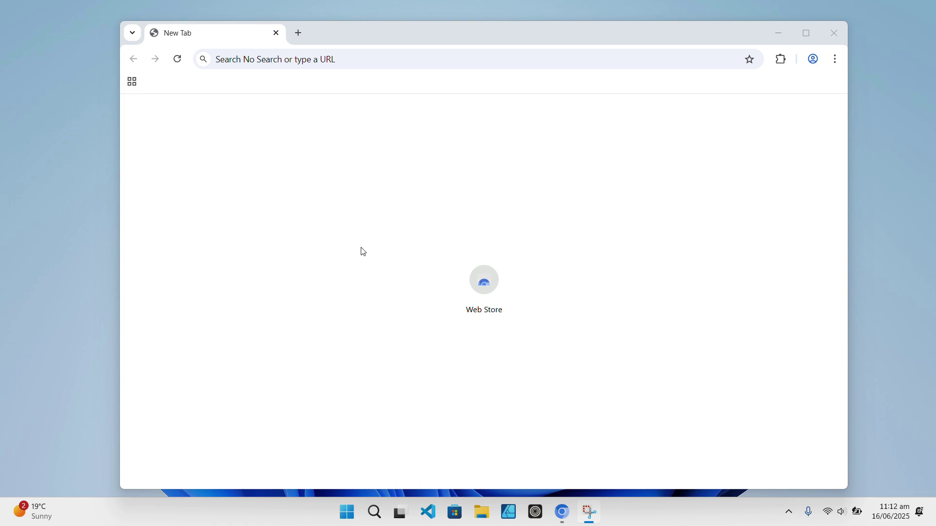
# Check the About Chromium page for version 137.0.7151.68, then review the GitHub tab
pyautogui.click(834, 59)
pyautogui.click(834, 59)
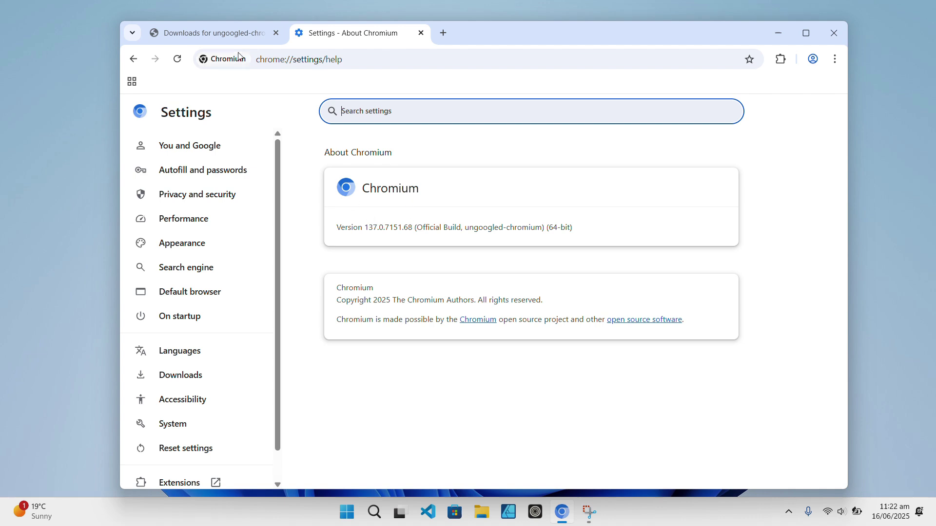
pyautogui.click(233, 33)
pyautogui.scroll(-5, 667, 295)
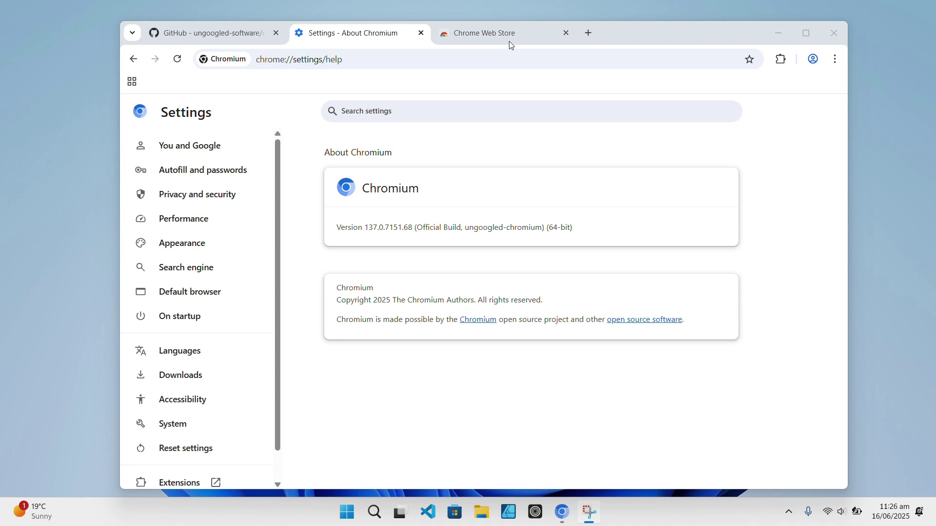
# On the Chrome Web Store tab, confirm Chromium Web Store is listed among installed extensions
pyautogui.click(556, 42)
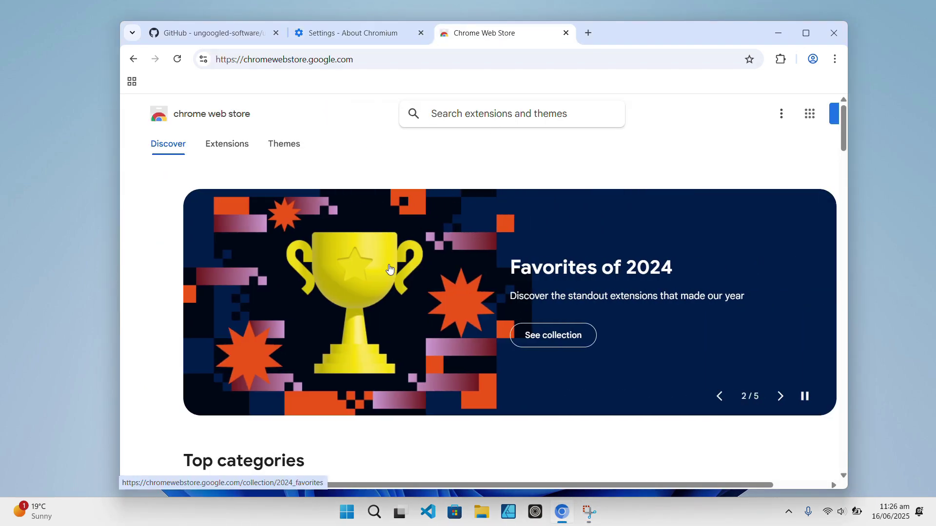
pyautogui.click(812, 60)
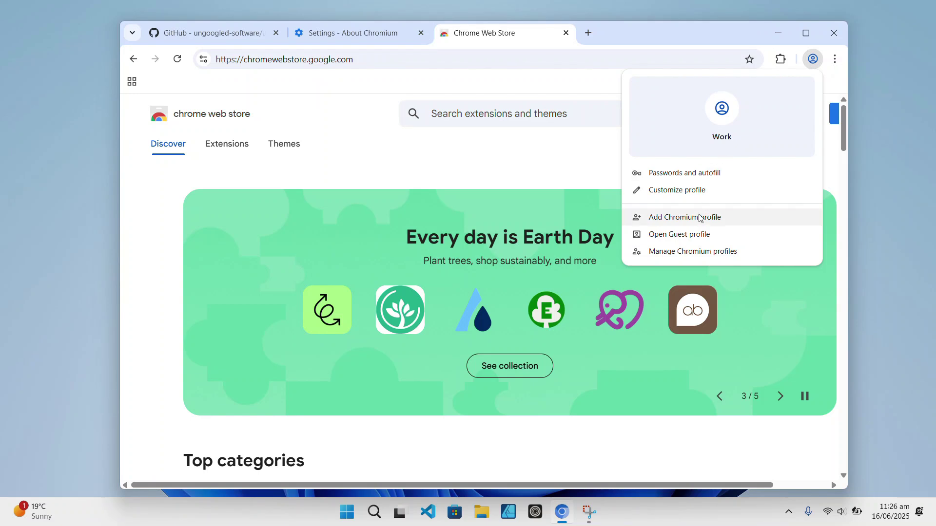
pyautogui.click(781, 59)
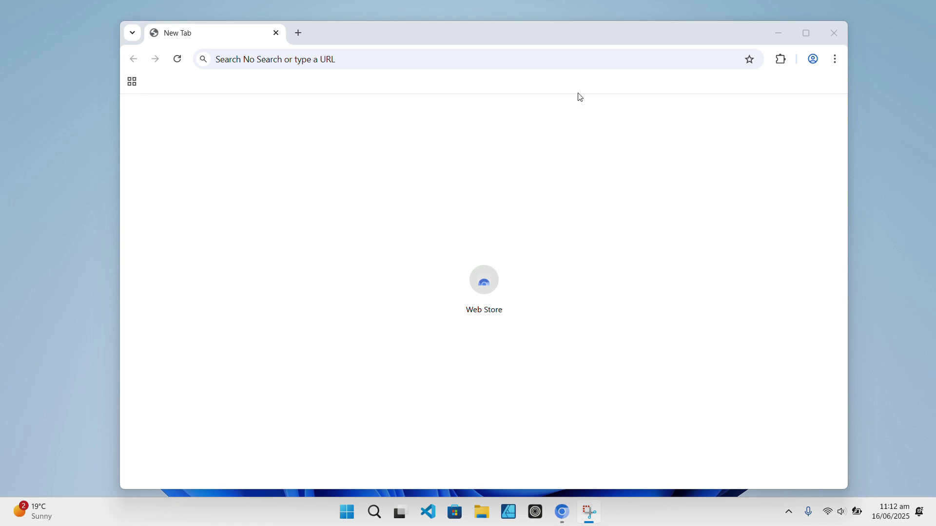
pyautogui.click(839, 59)
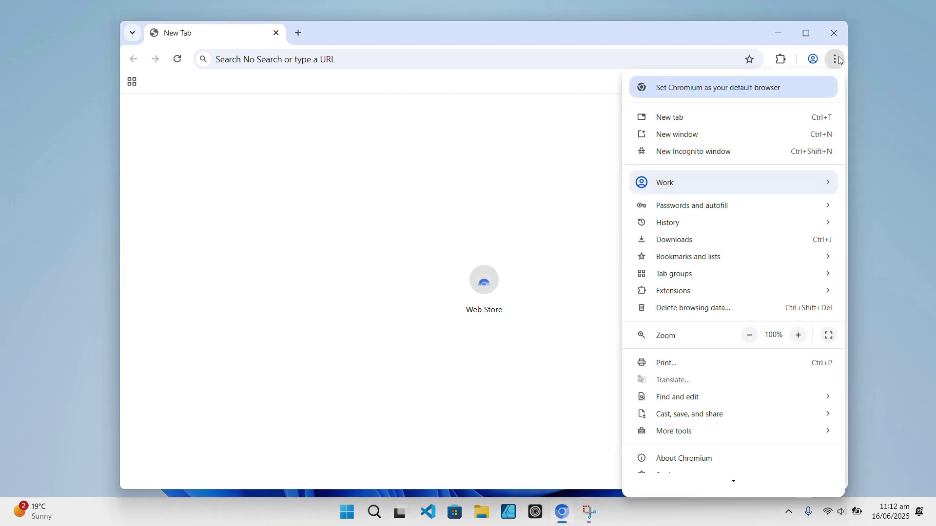